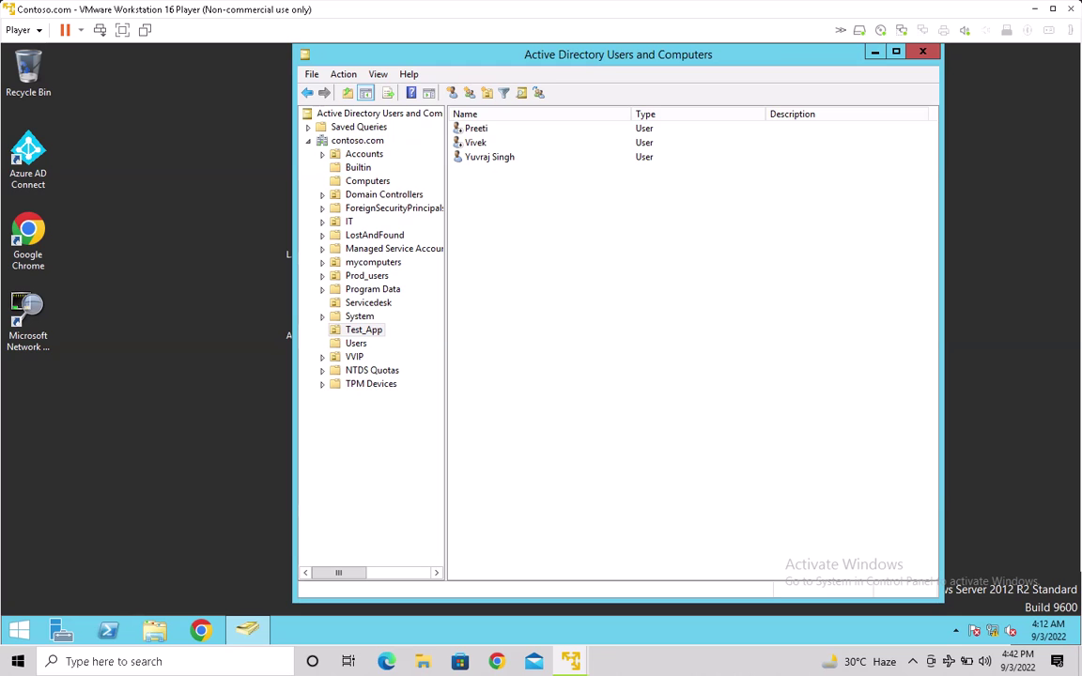
- Browse the contents of the containers and organizational units under contoso.com, from Accounts and Builtin through to TPM Devices
{"action": "left_click", "coordinate": [358, 169]}
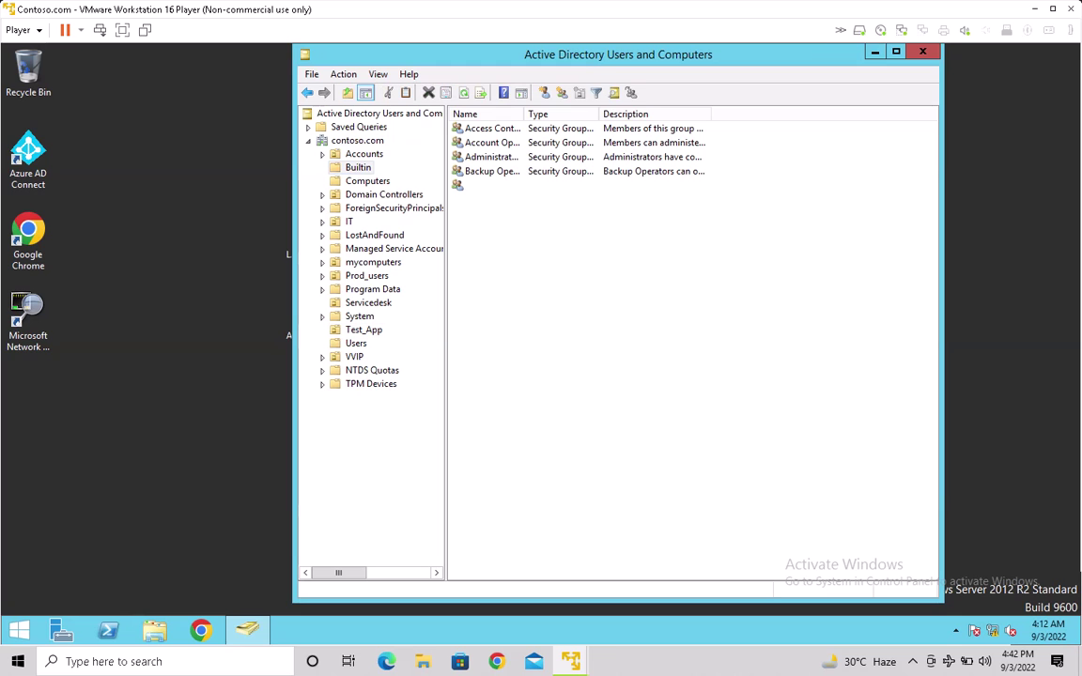
{"action": "left_click", "coordinate": [363, 154]}
{"action": "key", "text": "Down"}
{"action": "key", "text": "Down"}
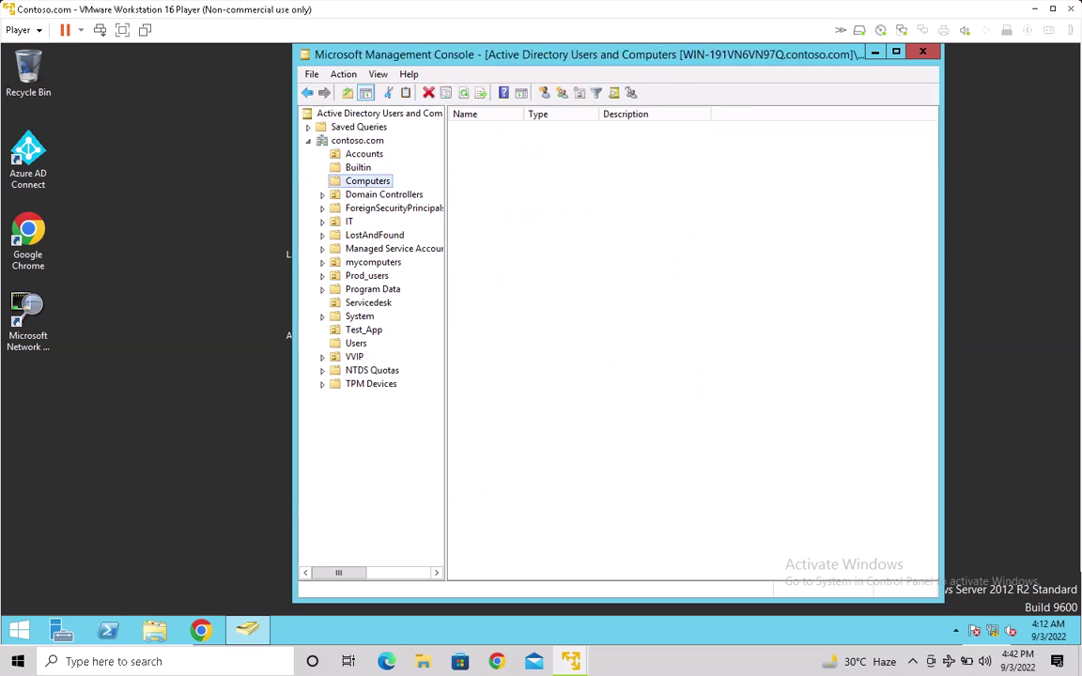
{"action": "left_click", "coordinate": [395, 249]}
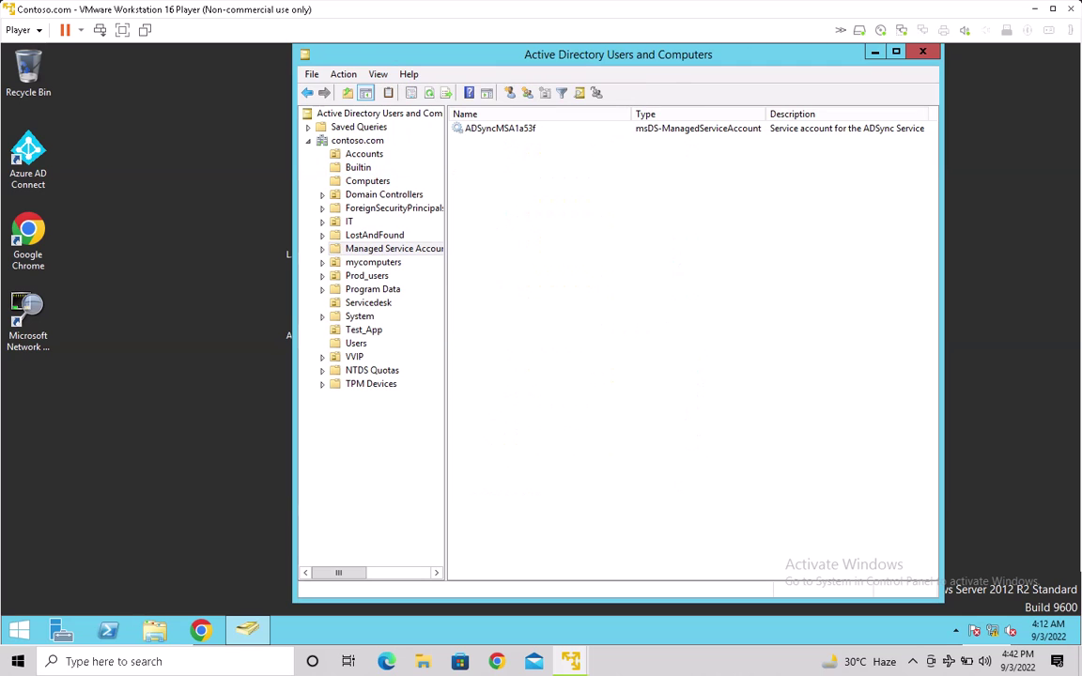
{"action": "key", "text": "Up"}
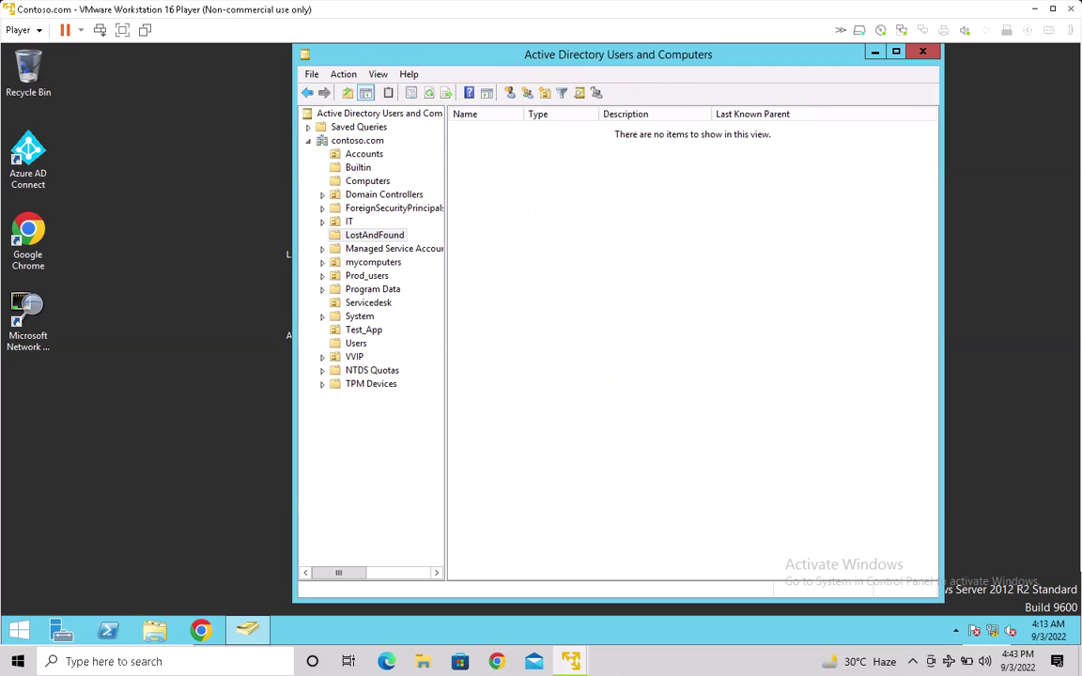
{"action": "key", "text": "Down"}
{"action": "key", "text": "Down"}
{"action": "key", "text": "Down"}
{"action": "key", "text": "Down"}
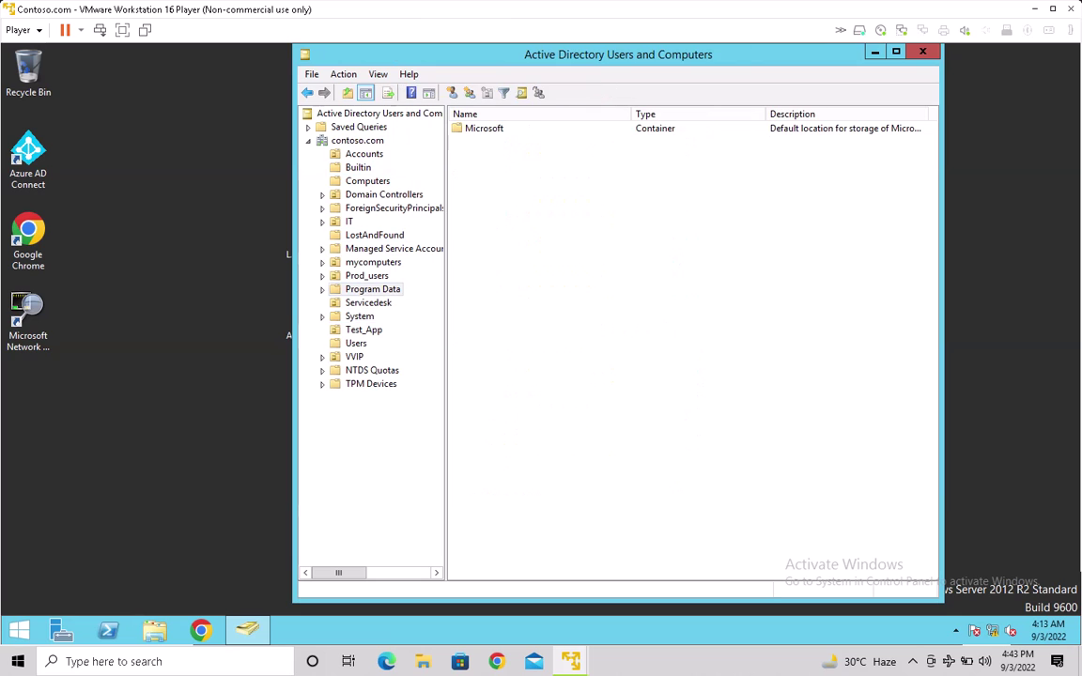
{"action": "key", "text": "Down"}
{"action": "key", "text": "Down"}
{"action": "key", "text": "Down"}
{"action": "key", "text": "Down"}
{"action": "key", "text": "Down"}
{"action": "key", "text": "Down"}
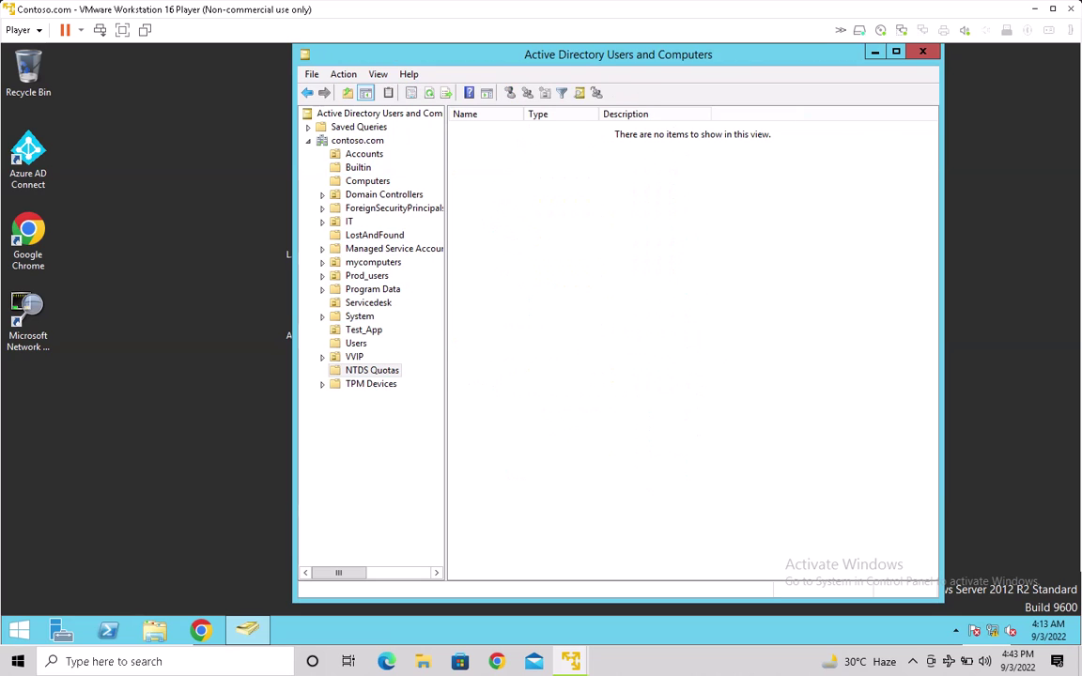
{"action": "key", "text": "Down"}
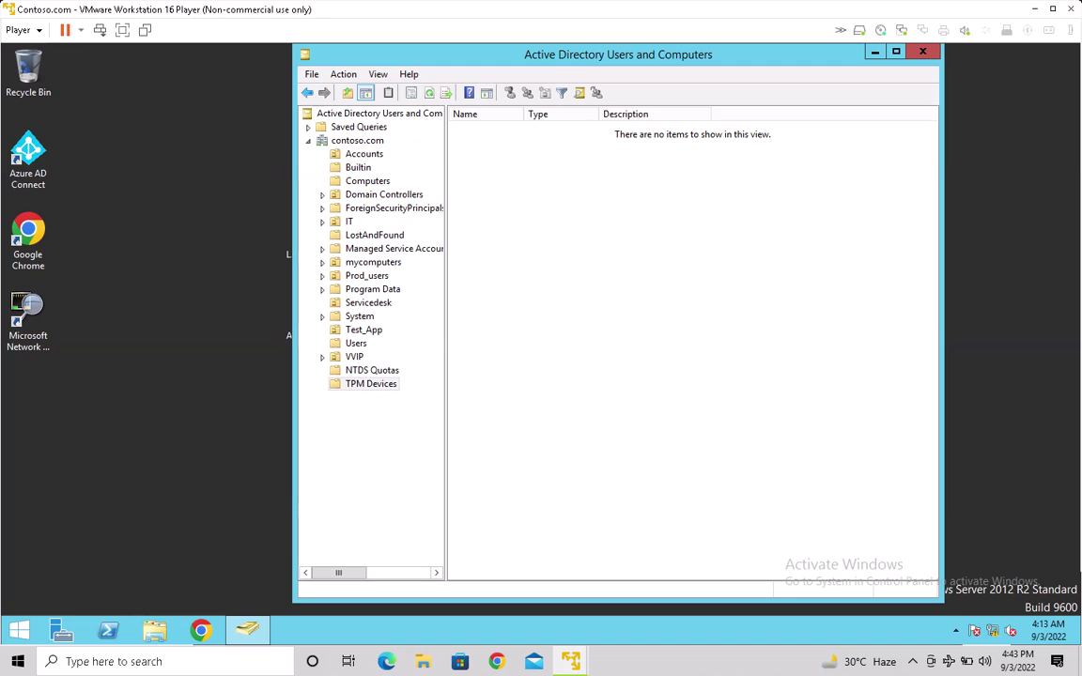
- Examine the objects in the default Users container and the default Computers container of contoso.com
{"action": "key", "text": "Up"}
{"action": "key", "text": "Up"}
{"action": "key", "text": "Up"}
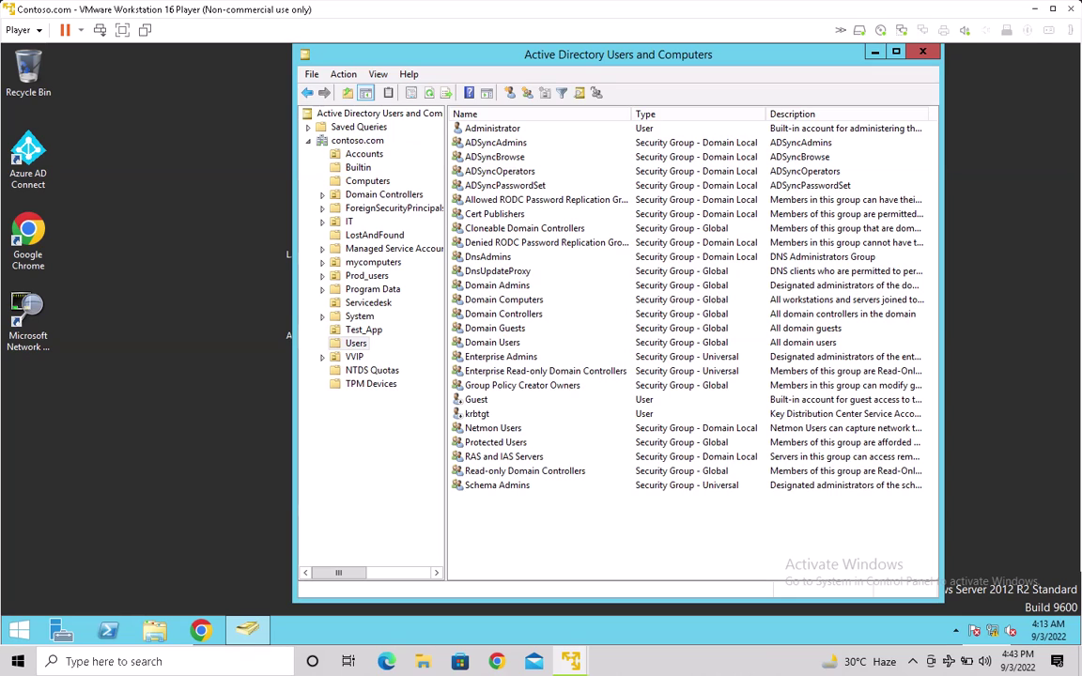
{"action": "left_click", "coordinate": [368, 181]}
{"action": "left_click", "coordinate": [601, 310]}
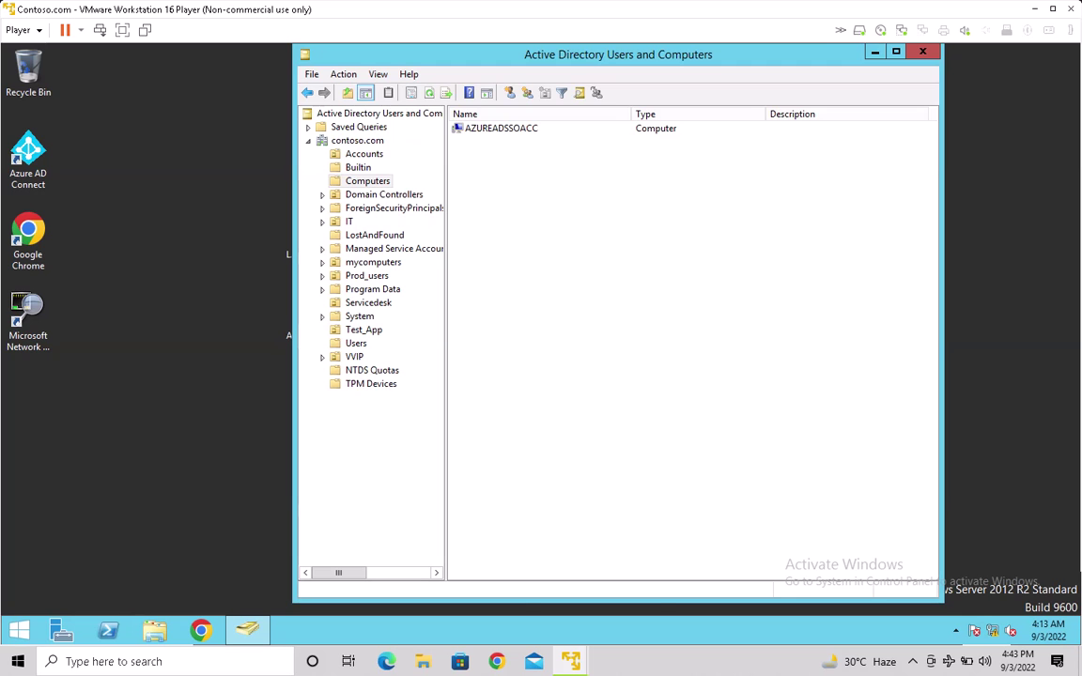
- Switch to the Windows_Client virtual machine to view it, and return to the Computers container on the Contoso.com server
{"action": "mouse_move", "coordinate": [571, 661]}
{"action": "left_click", "coordinate": [657, 579]}
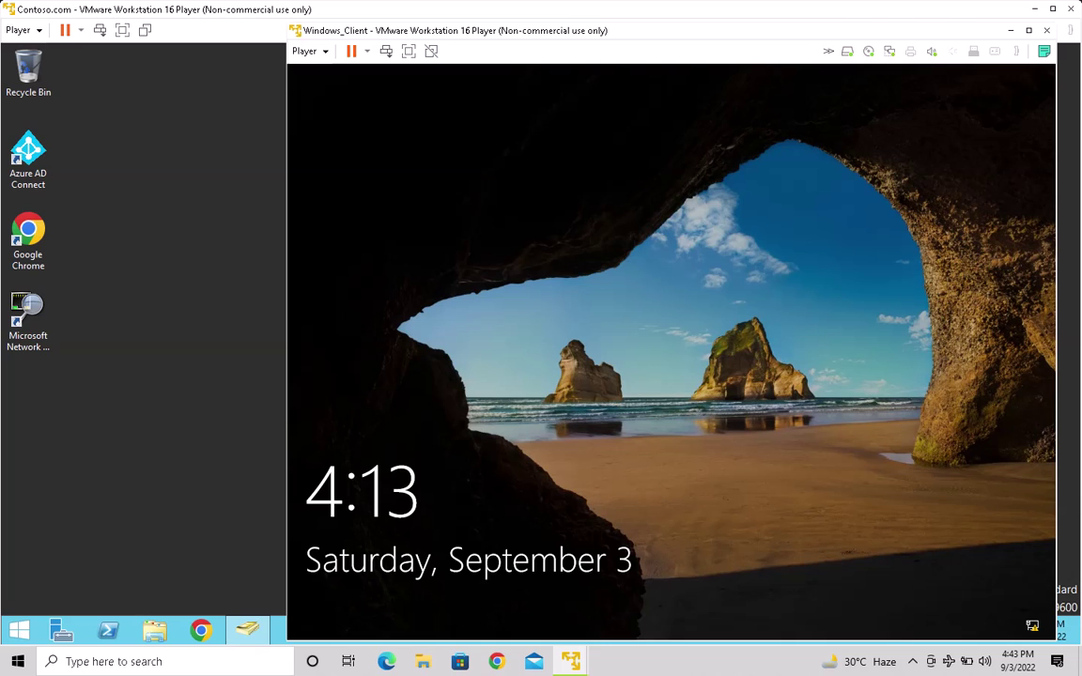
{"action": "key", "text": "alt+Tab"}
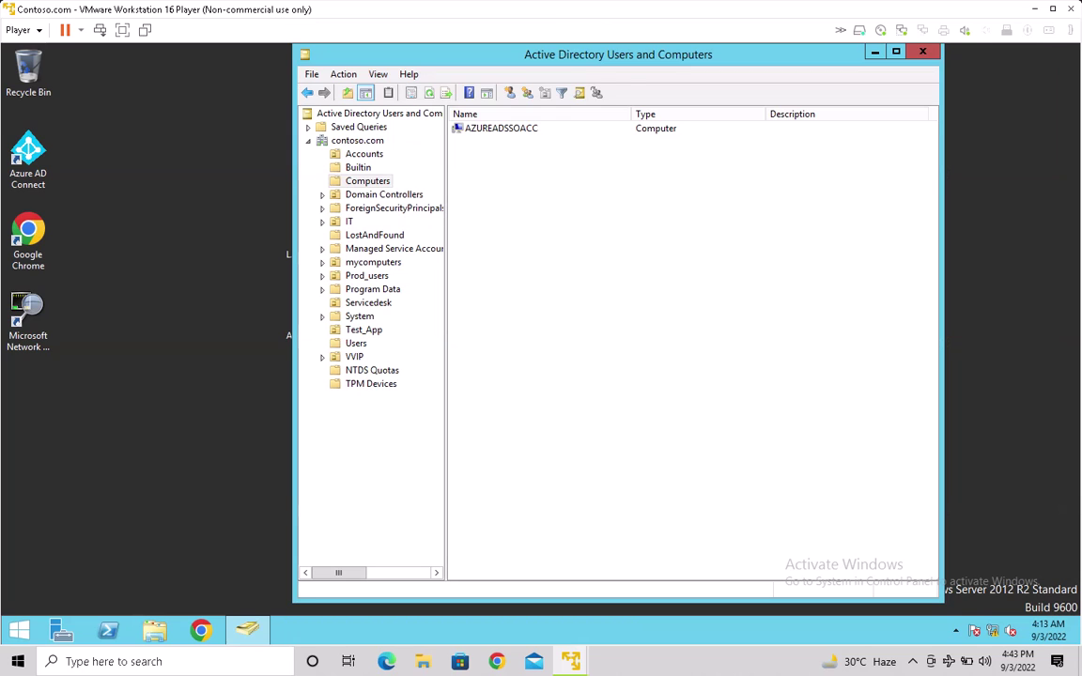
{"action": "left_click", "coordinate": [367, 182]}
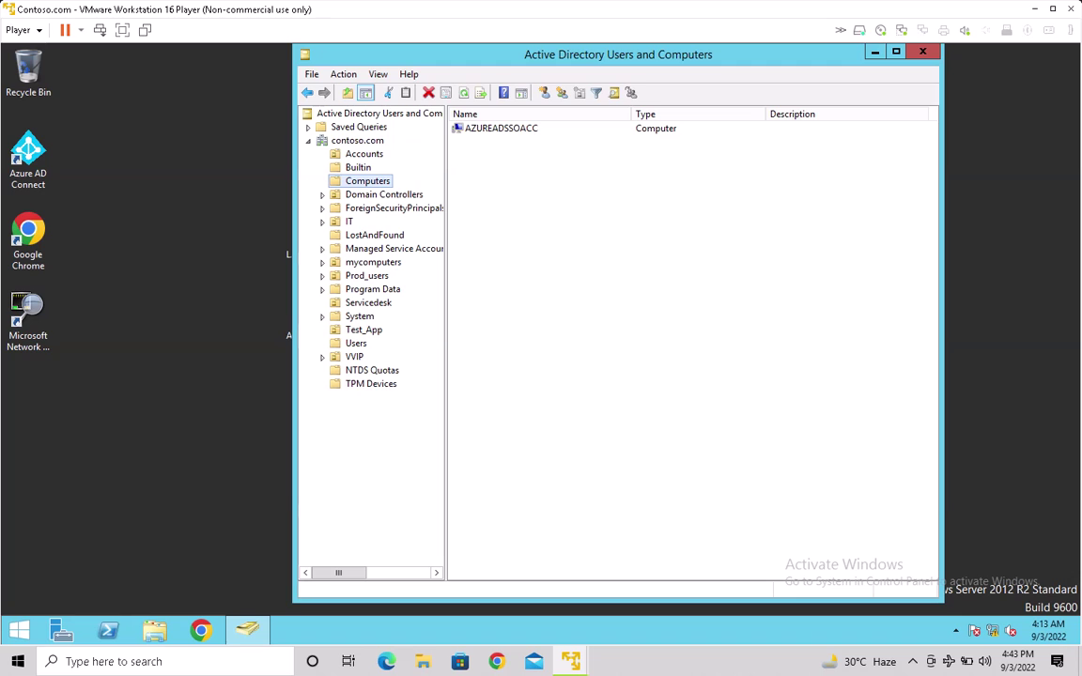
- Compare the contents of the default Users and Computers containers by switching between them, ending on Computers
{"action": "left_click", "coordinate": [356, 344]}
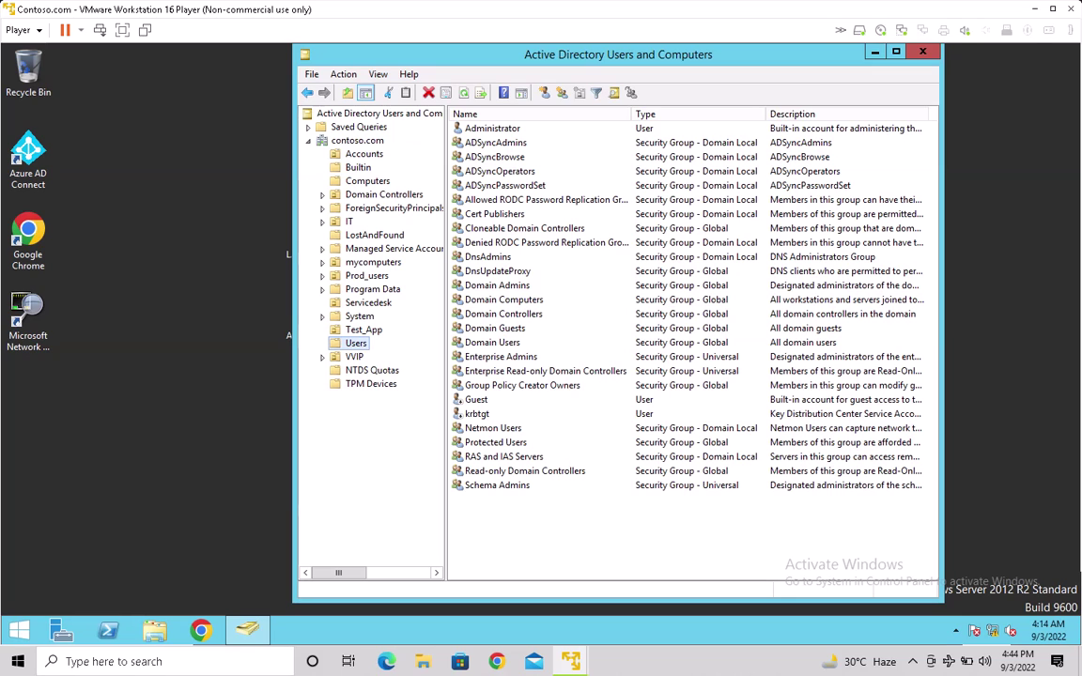
{"action": "left_click", "coordinate": [611, 531]}
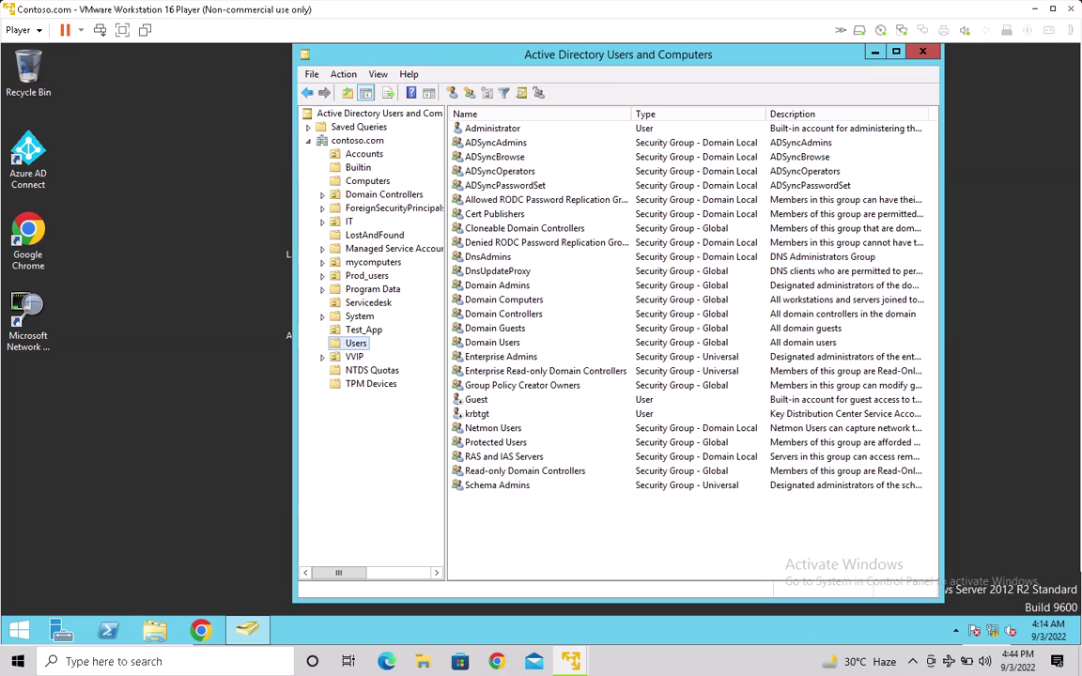
{"action": "left_click", "coordinate": [368, 181]}
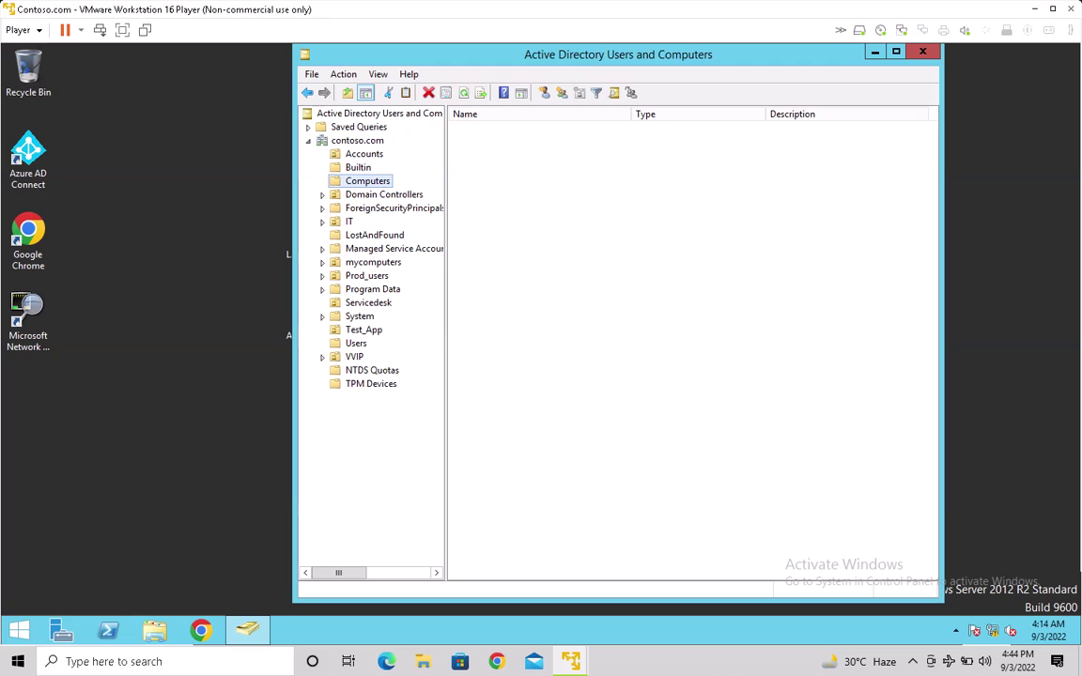
{"action": "left_click", "coordinate": [356, 344]}
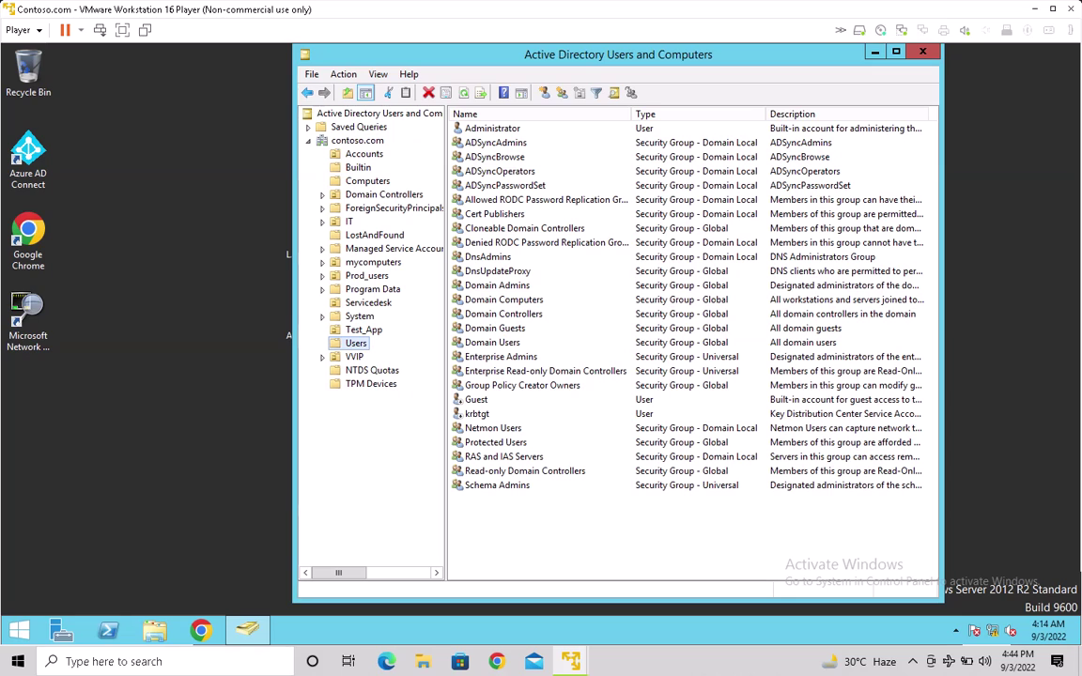
{"action": "left_click", "coordinate": [368, 181]}
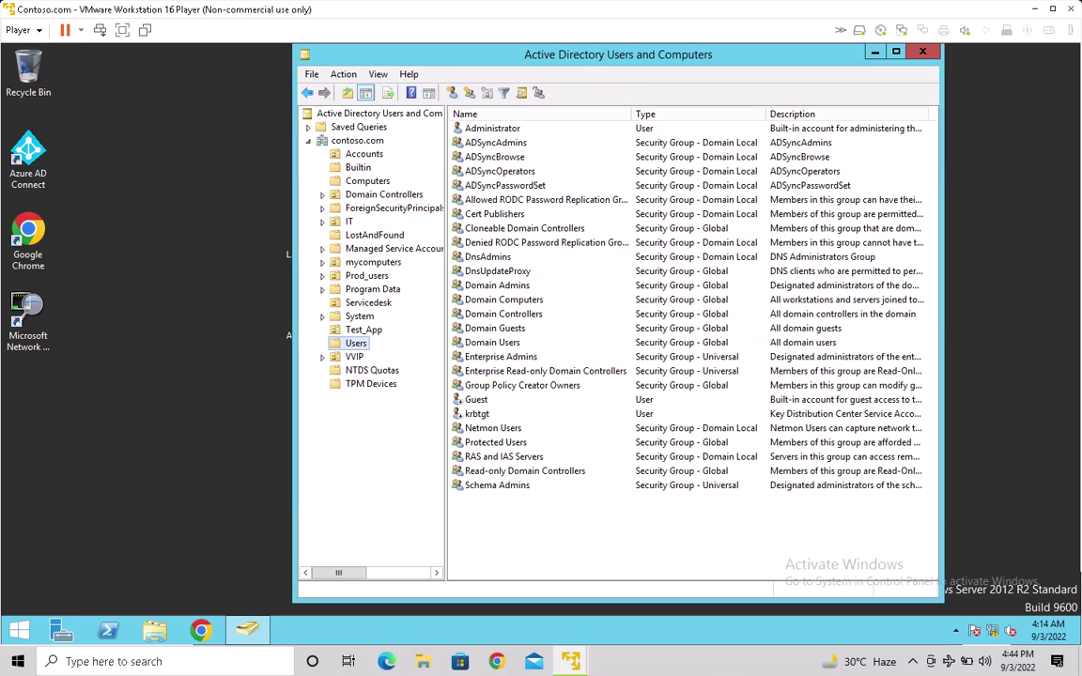
{"action": "left_click", "coordinate": [367, 181]}
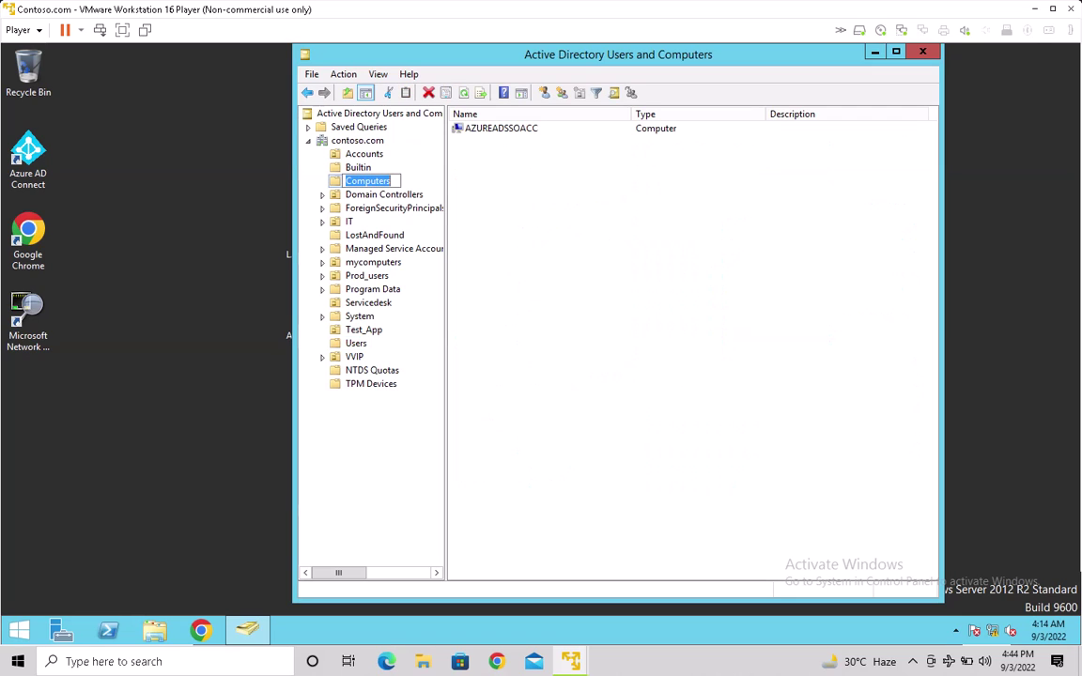
{"action": "key", "text": "Escape"}
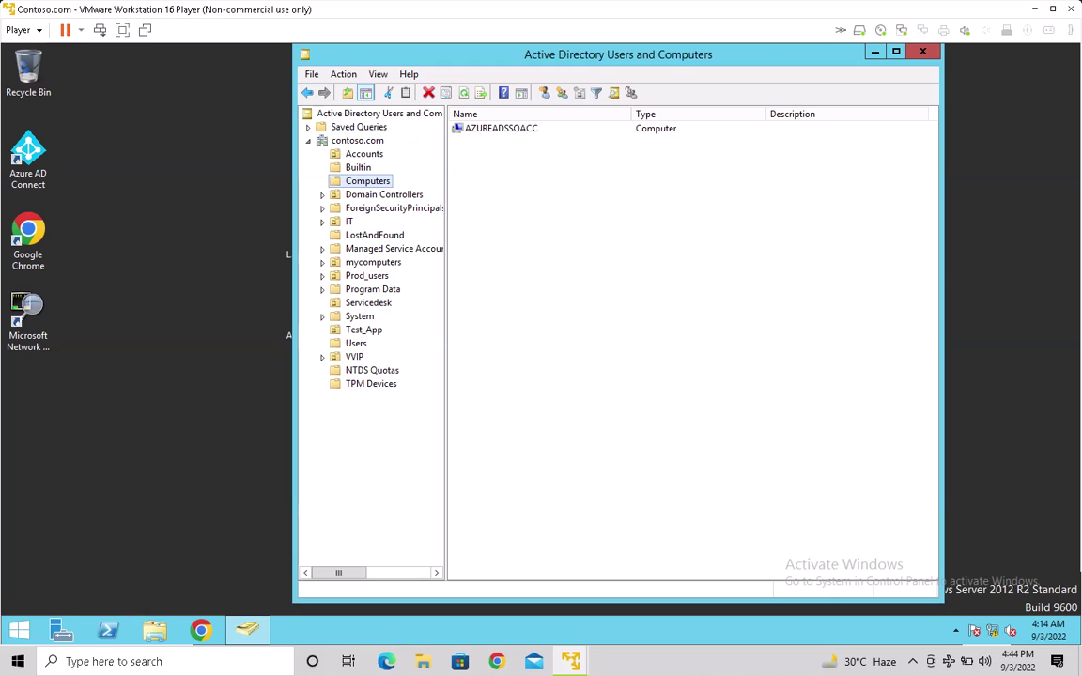
{"action": "left_click", "coordinate": [356, 344]}
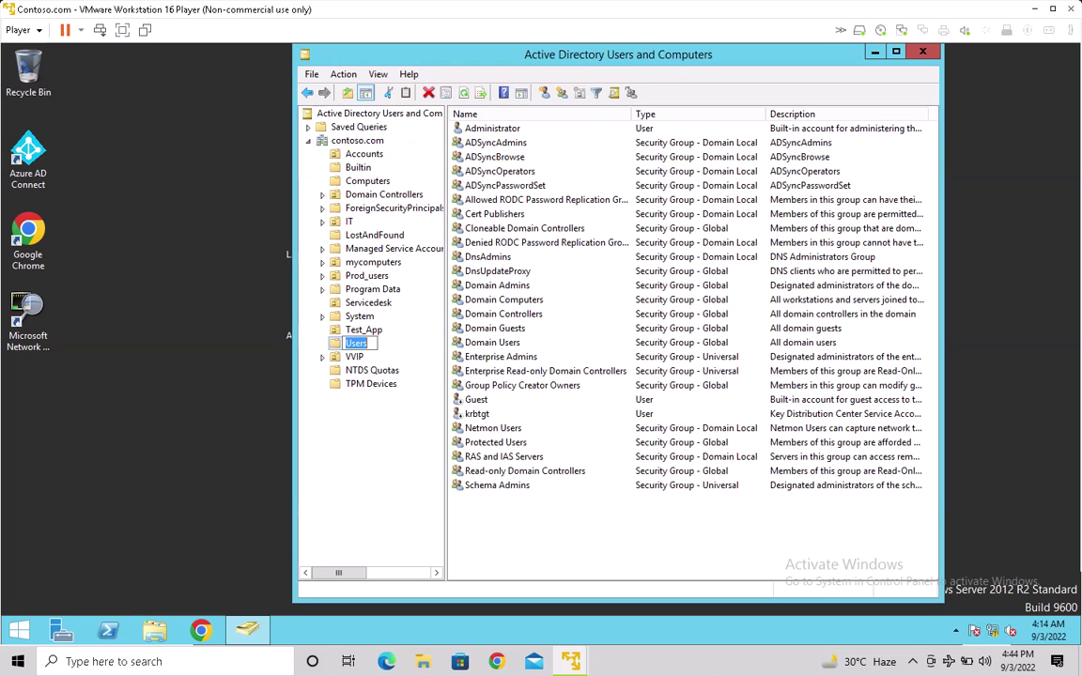
{"action": "key", "text": "Escape"}
{"action": "left_click", "coordinate": [658, 535]}
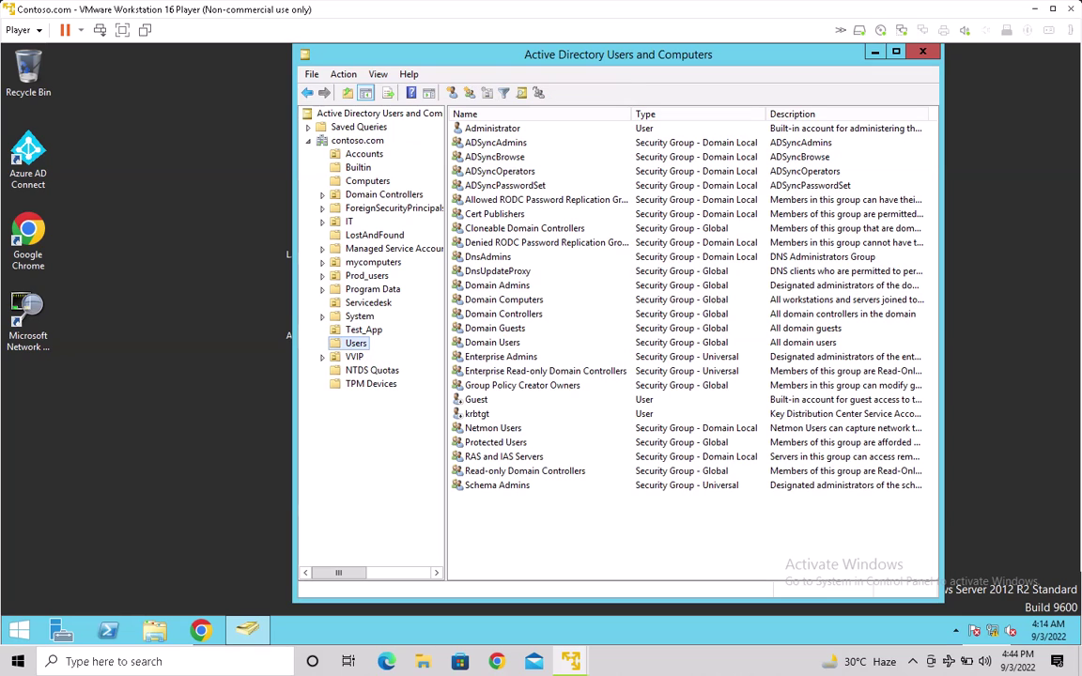
{"action": "double_click", "coordinate": [367, 181]}
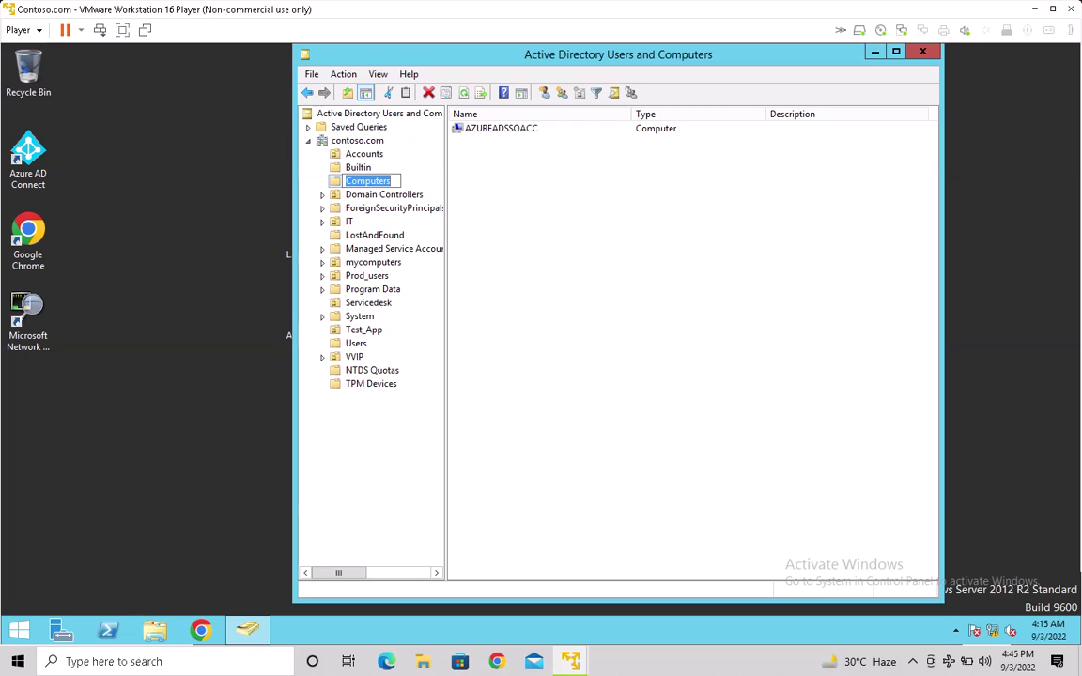
{"action": "key", "text": "Escape"}
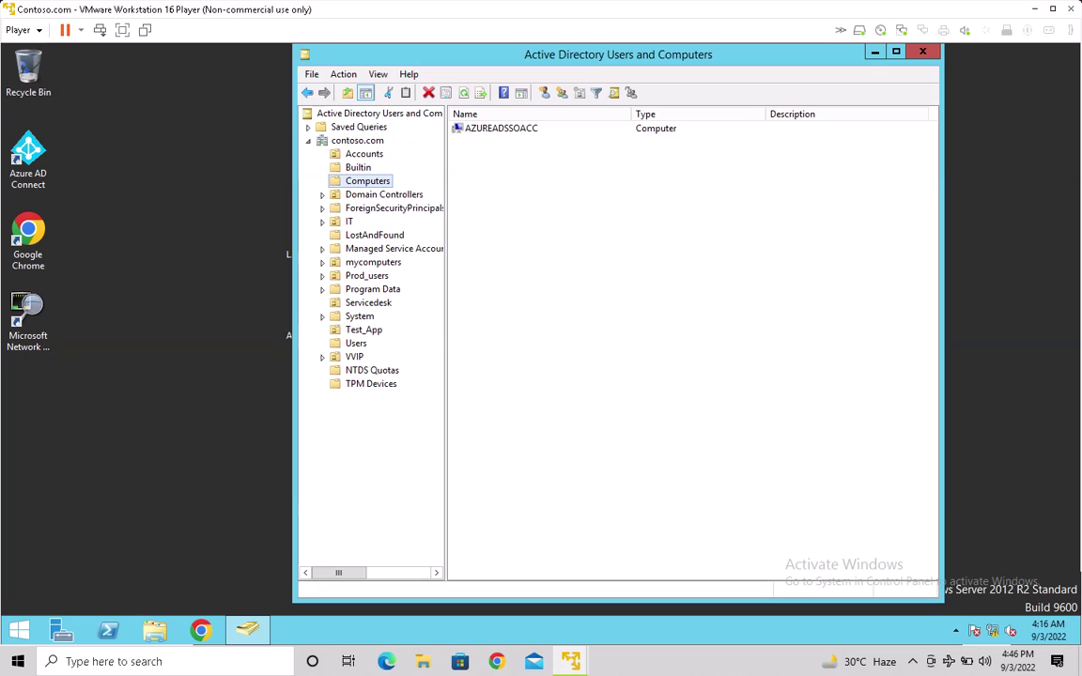
- Create an organizational unit named OPS_Machines directly under contoso.com, with protection from accidental deletion enabled
{"action": "right_click", "coordinate": [357, 141]}
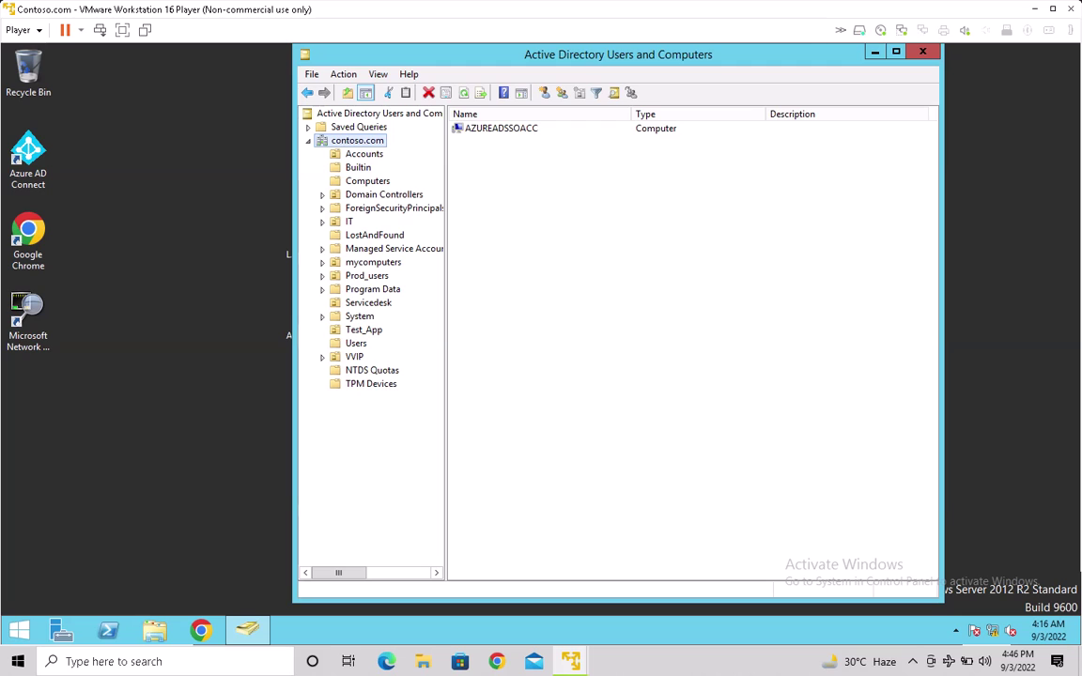
{"action": "right_click", "coordinate": [372, 145]}
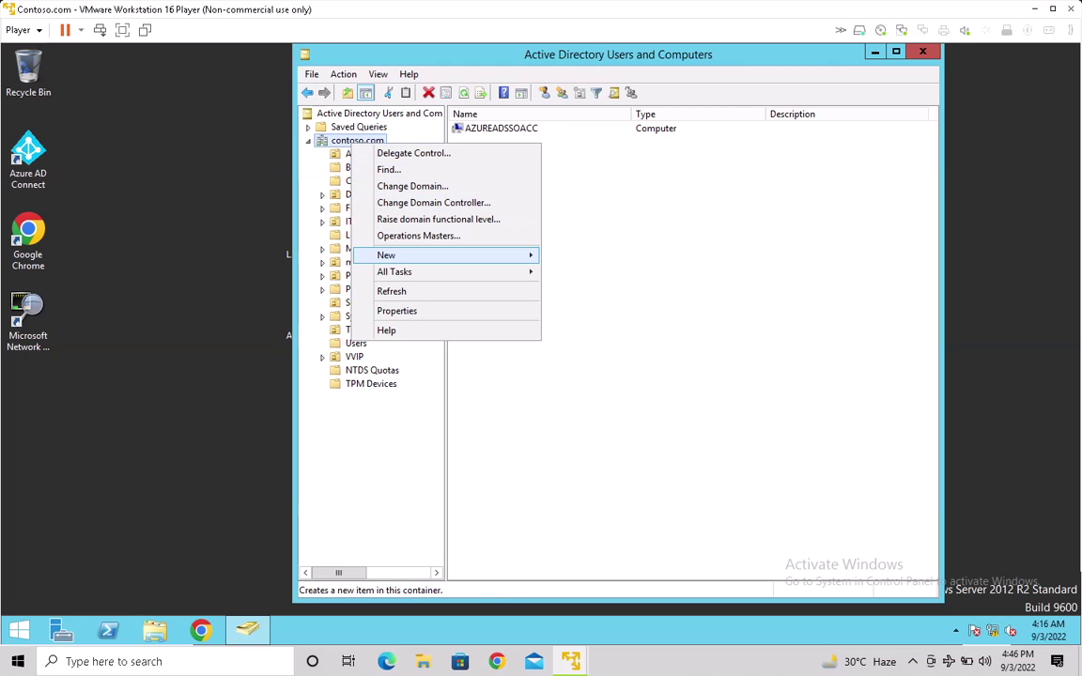
{"action": "mouse_move", "coordinate": [414, 256]}
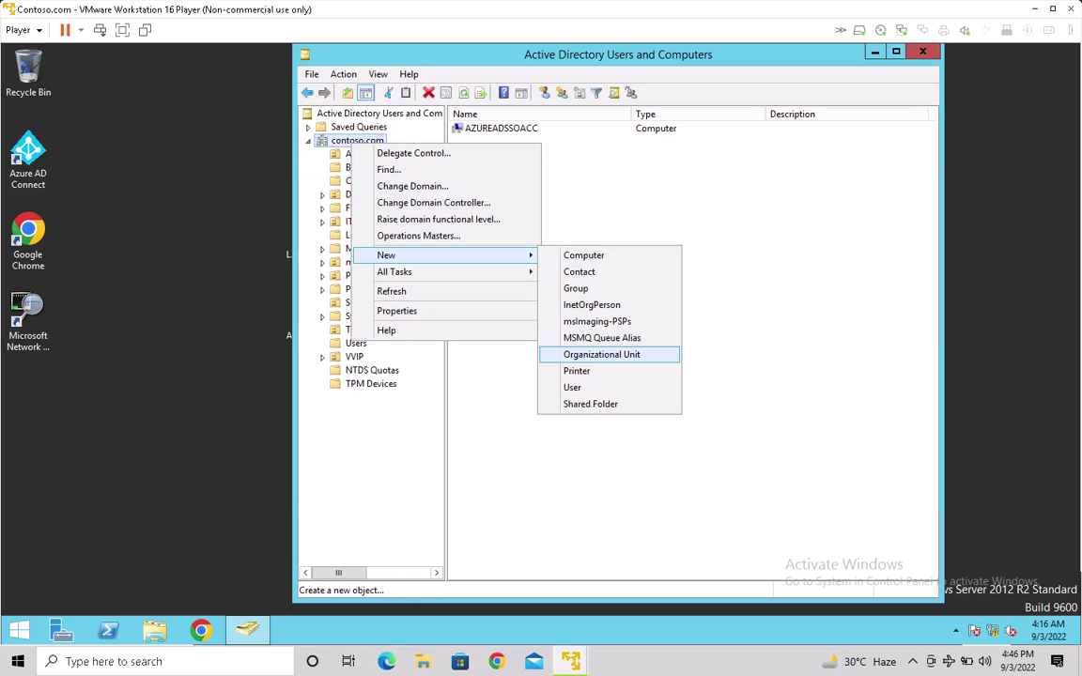
{"action": "left_click", "coordinate": [602, 355]}
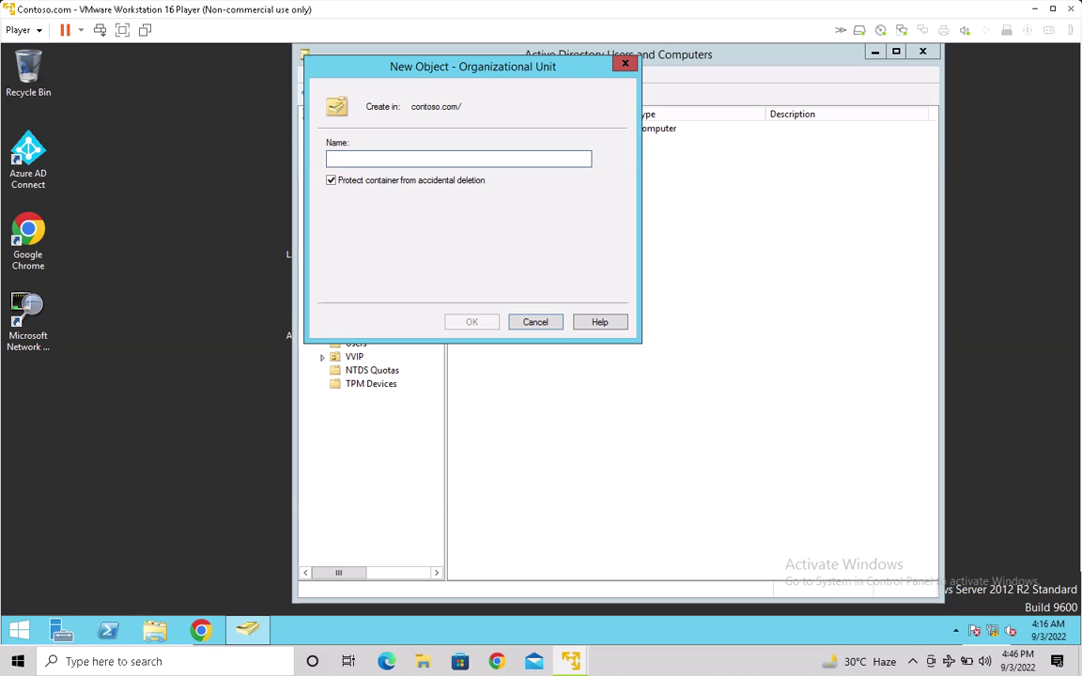
{"action": "type", "text": "O"}
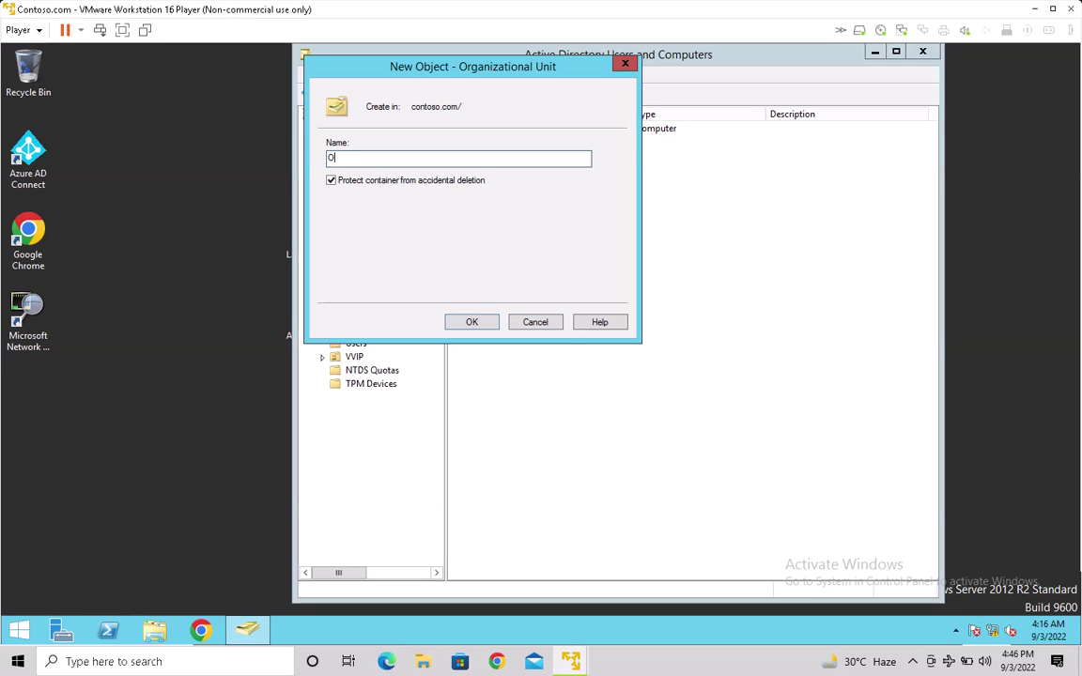
{"action": "type", "text": "PS_Machines"}
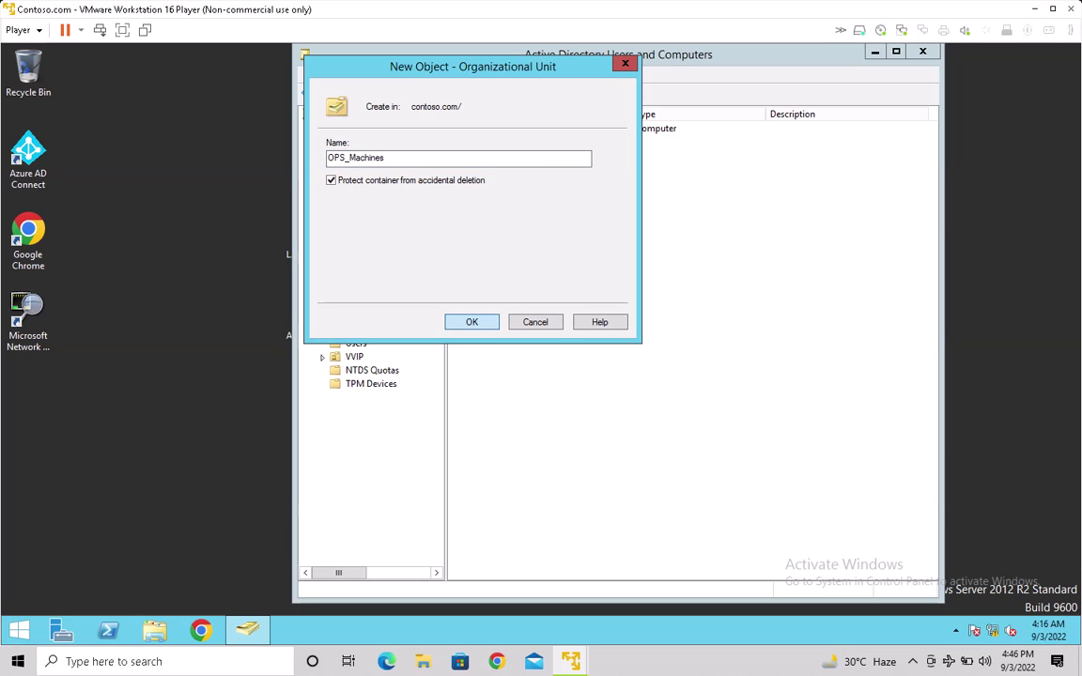
{"action": "key", "text": "Return"}
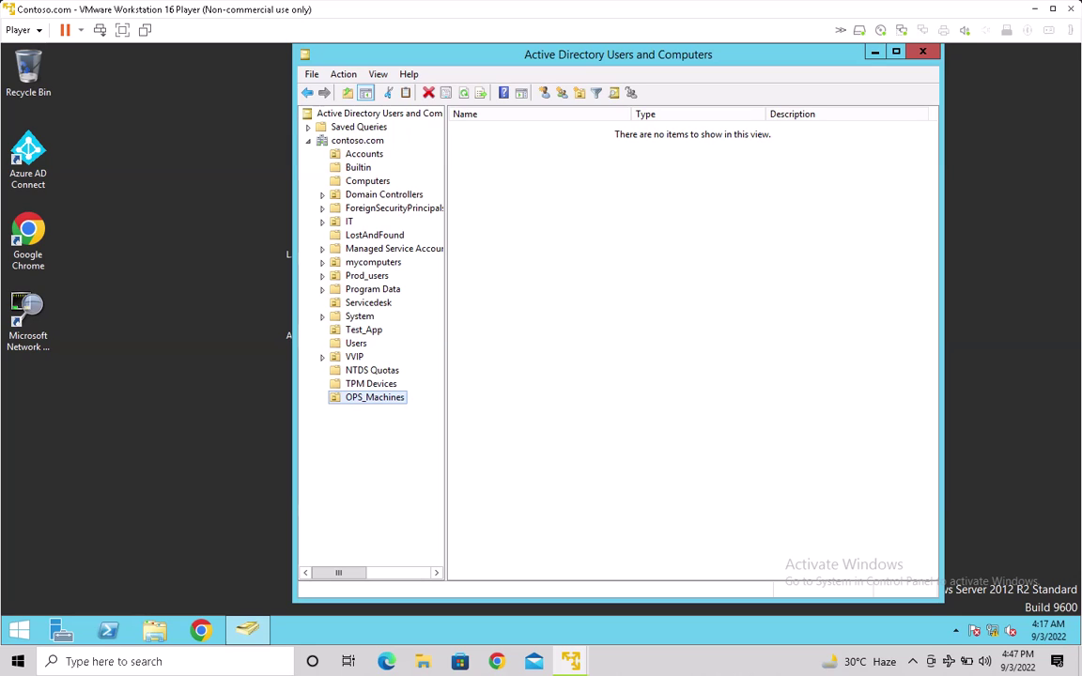
{"action": "left_click", "coordinate": [108, 630]}
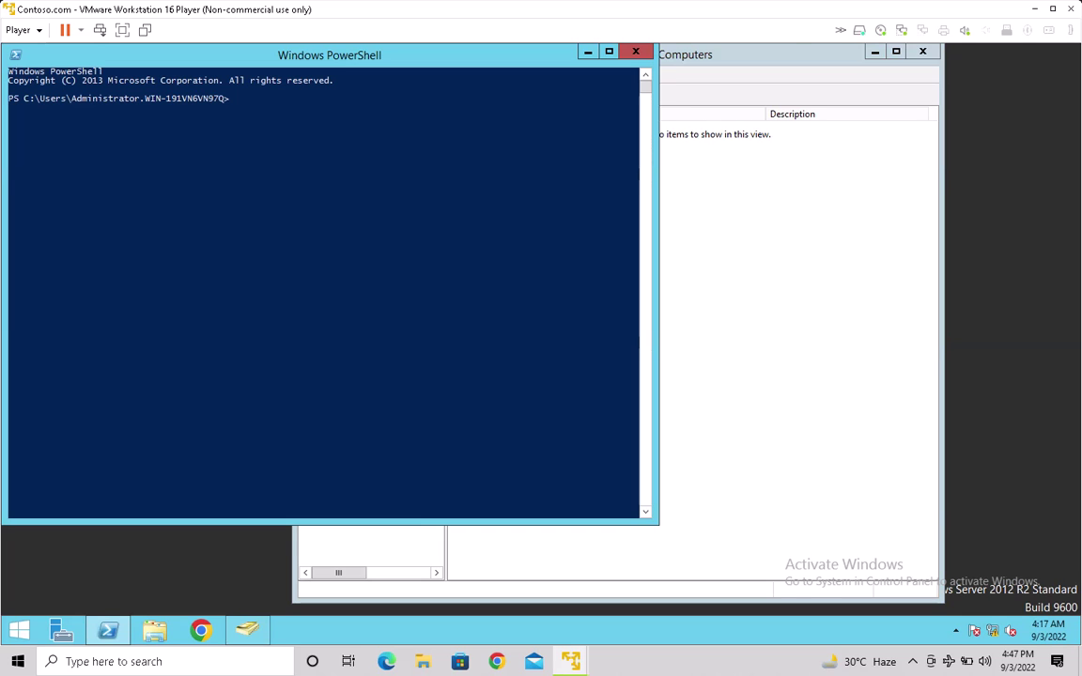
{"action": "left_click_drag", "start_coordinate": [249, 62], "coordinate": [561, 132]}
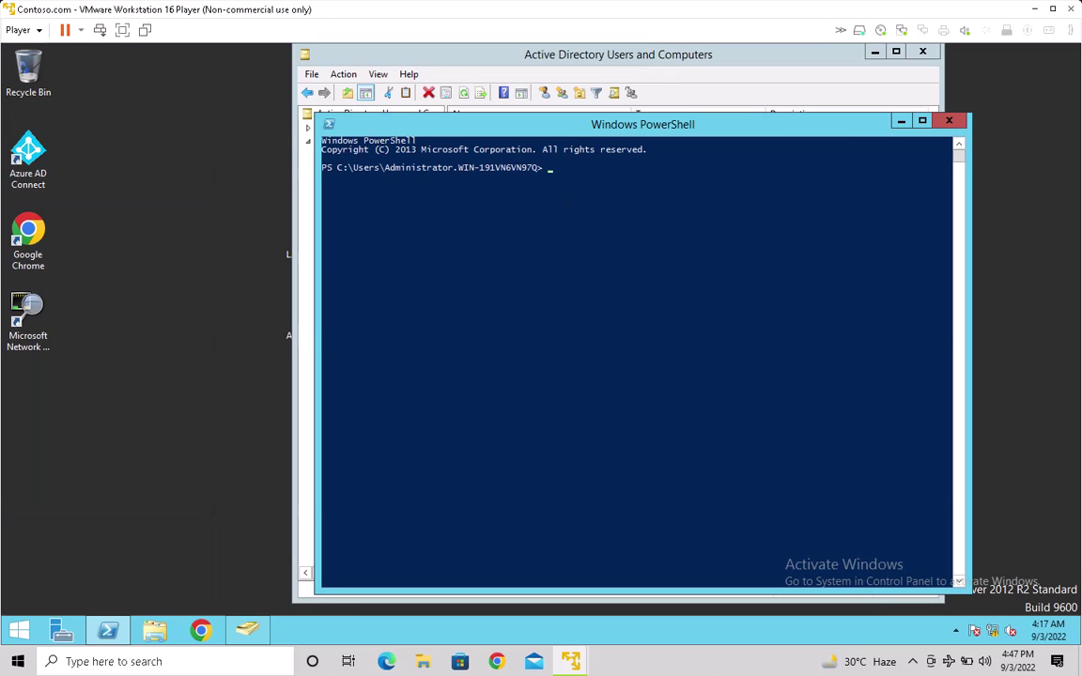
{"action": "left_click", "coordinate": [540, 258]}
{"action": "right_click", "coordinate": [539, 258]}
{"action": "left_click", "coordinate": [950, 120]}
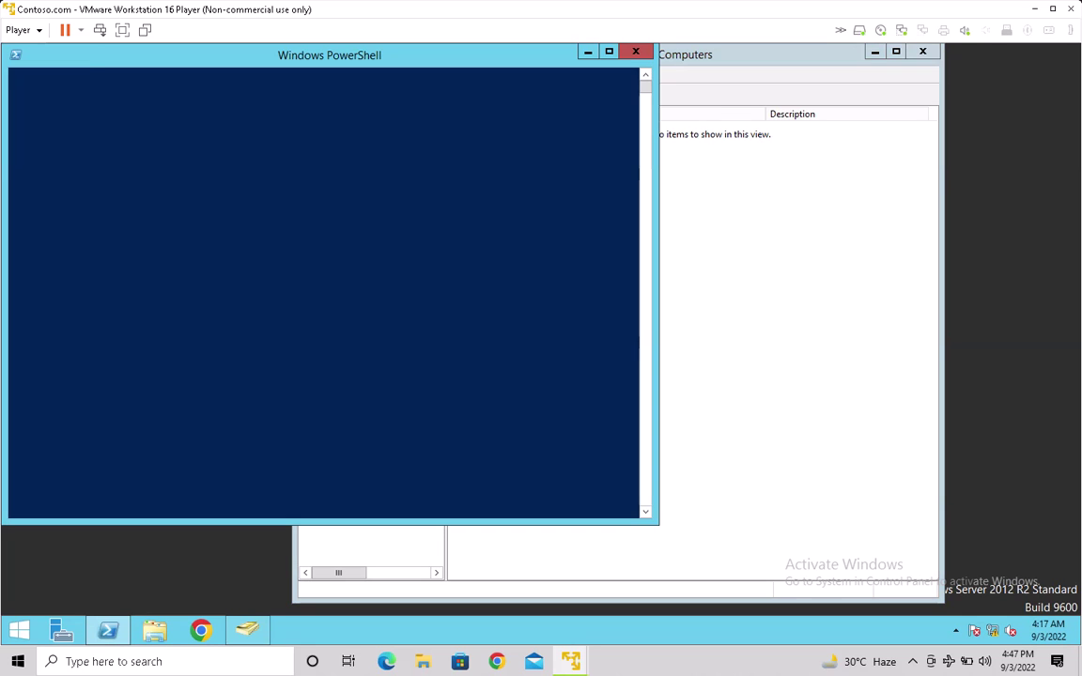
{"action": "left_click", "coordinate": [299, 161]}
{"action": "right_click", "coordinate": [300, 162]}
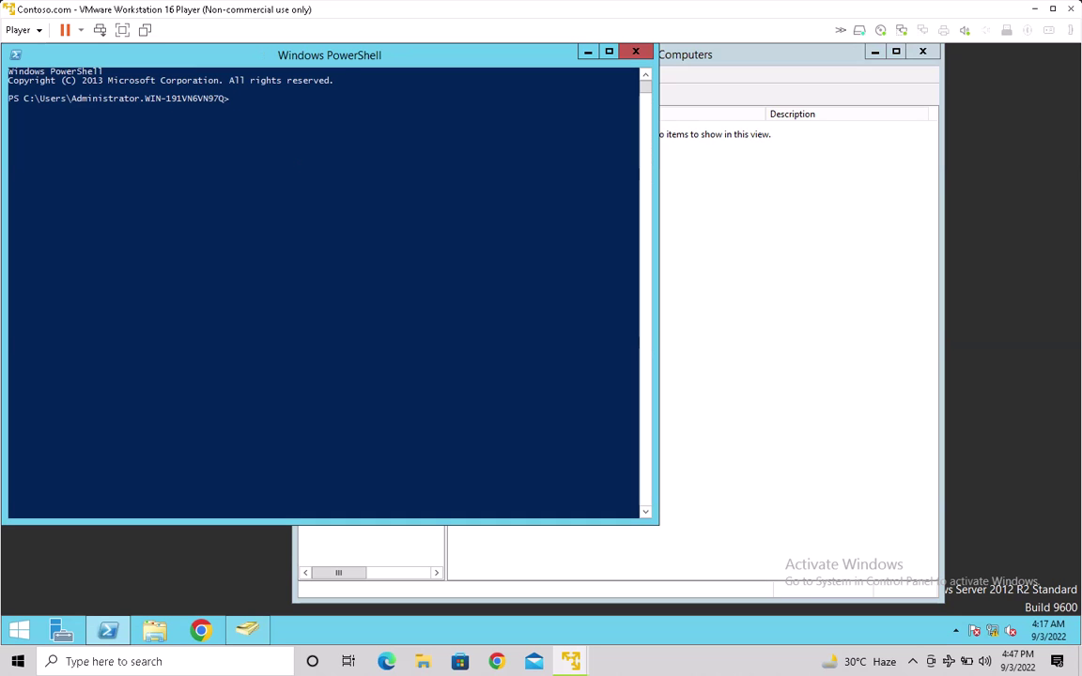
{"action": "left_click", "coordinate": [636, 52]}
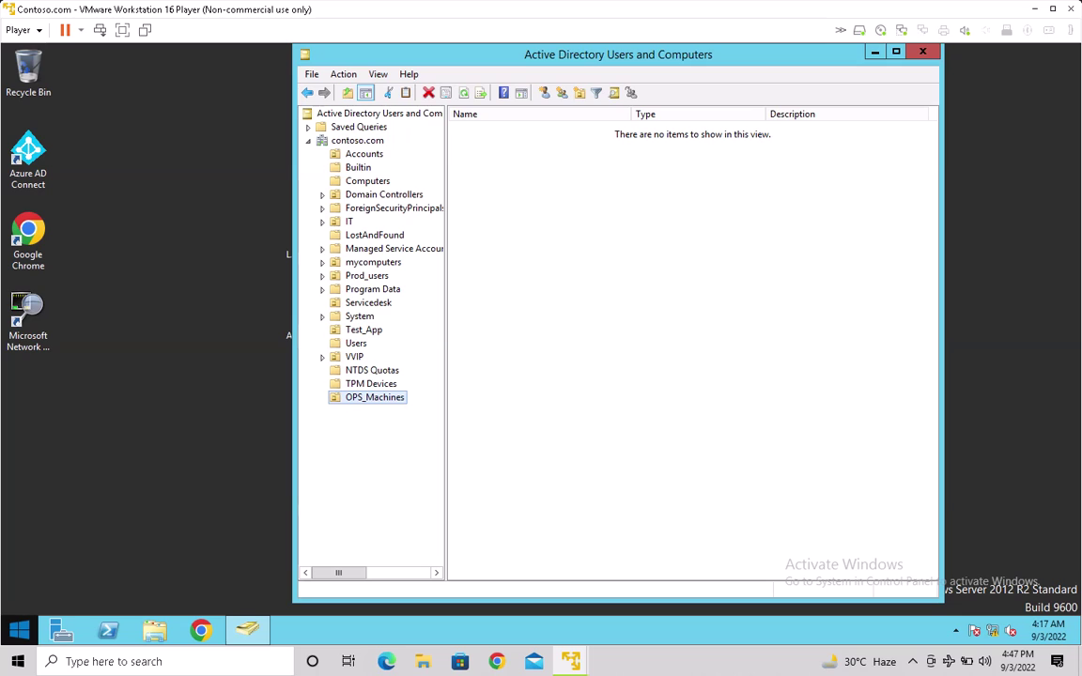
- Open an administrator Command Prompt window on the Contoso.com server and enlarge it
{"action": "right_click", "coordinate": [19, 630]}
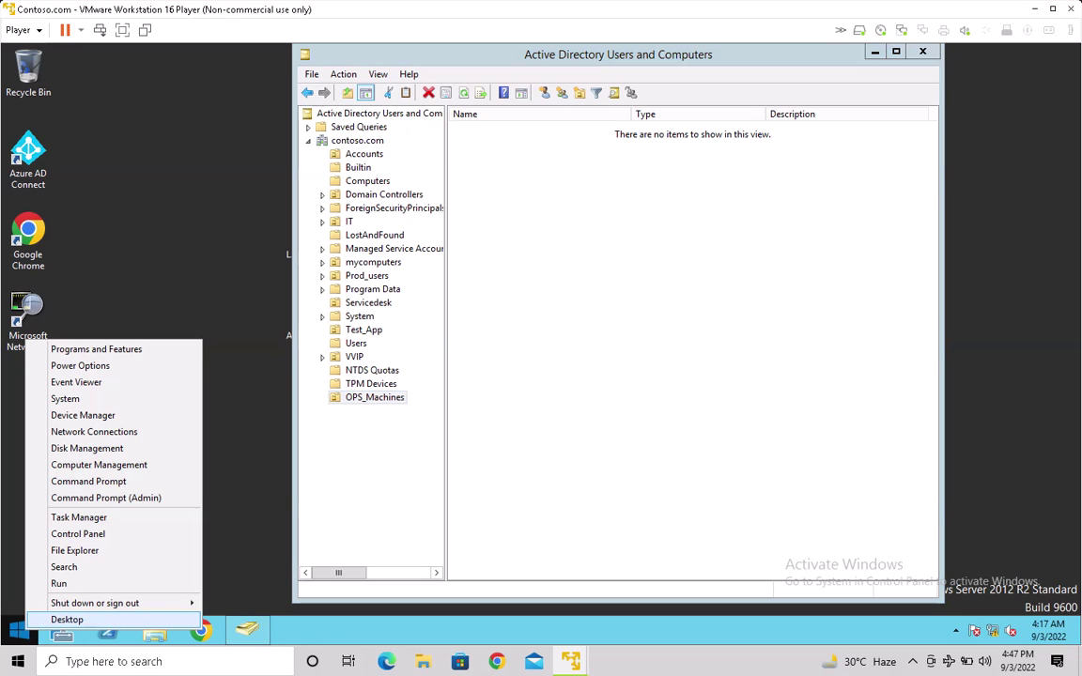
{"action": "left_click", "coordinate": [59, 583]}
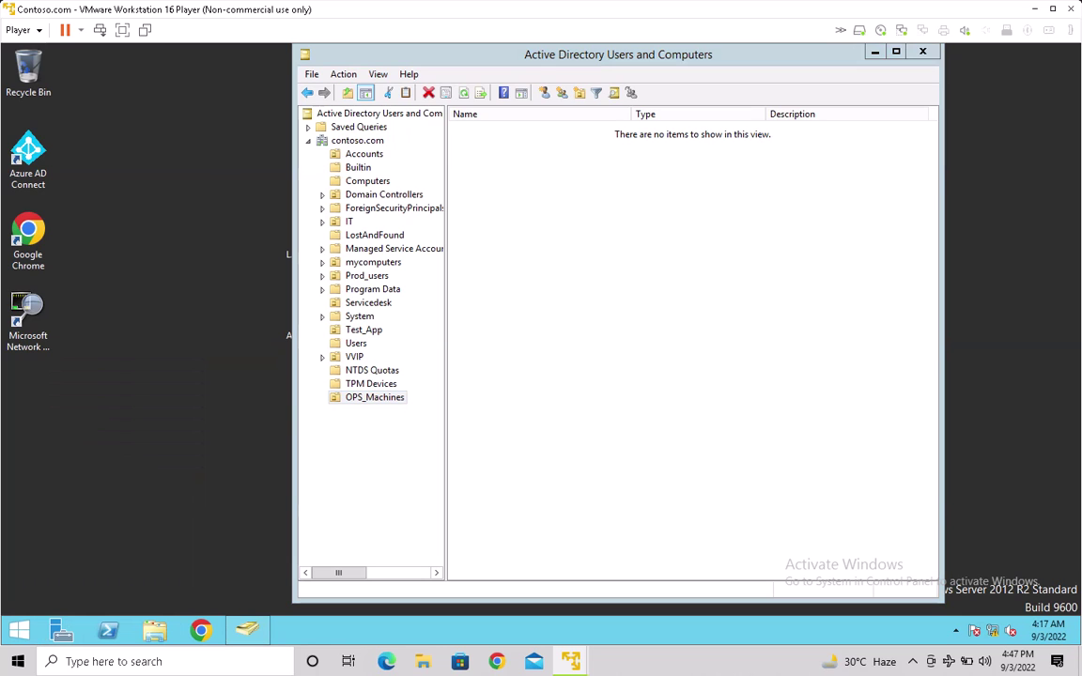
{"action": "key", "text": "super+r"}
{"action": "type", "text": "cmd"}
{"action": "key", "text": "Return"}
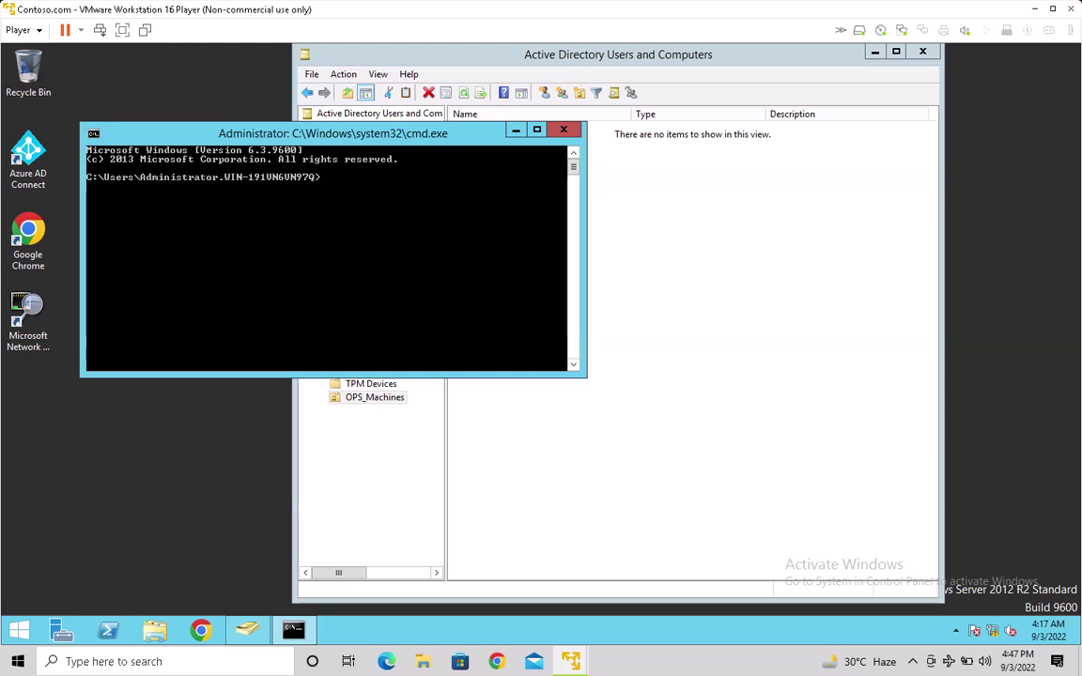
{"action": "left_click", "coordinate": [516, 115]}
{"action": "left_click", "coordinate": [230, 135]}
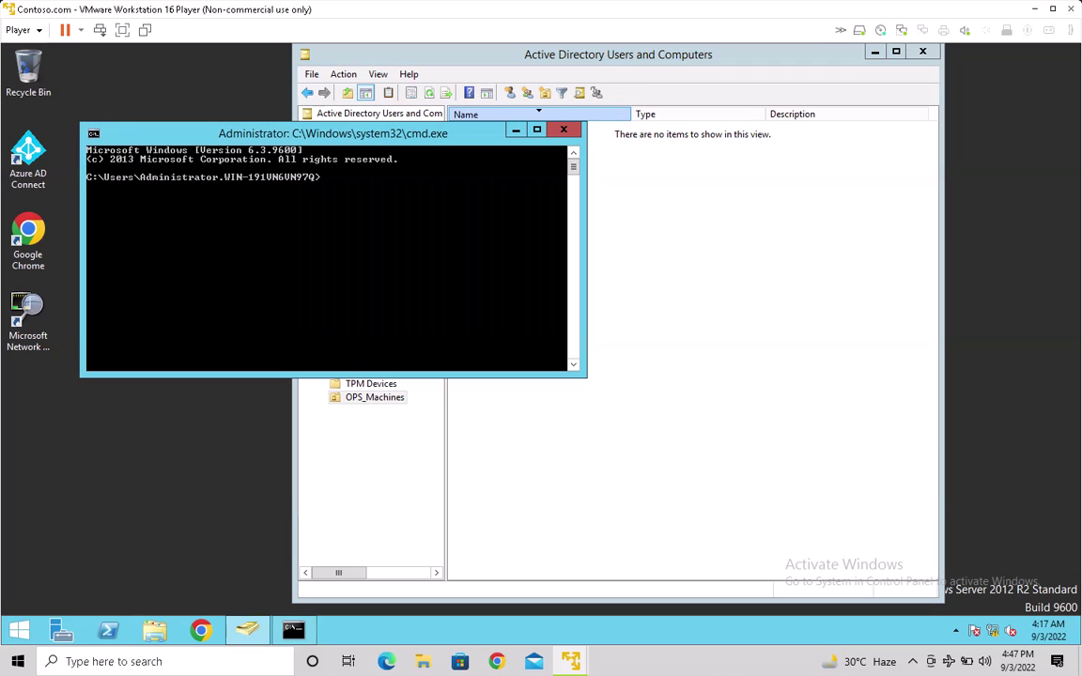
{"action": "key", "text": "super+Up"}
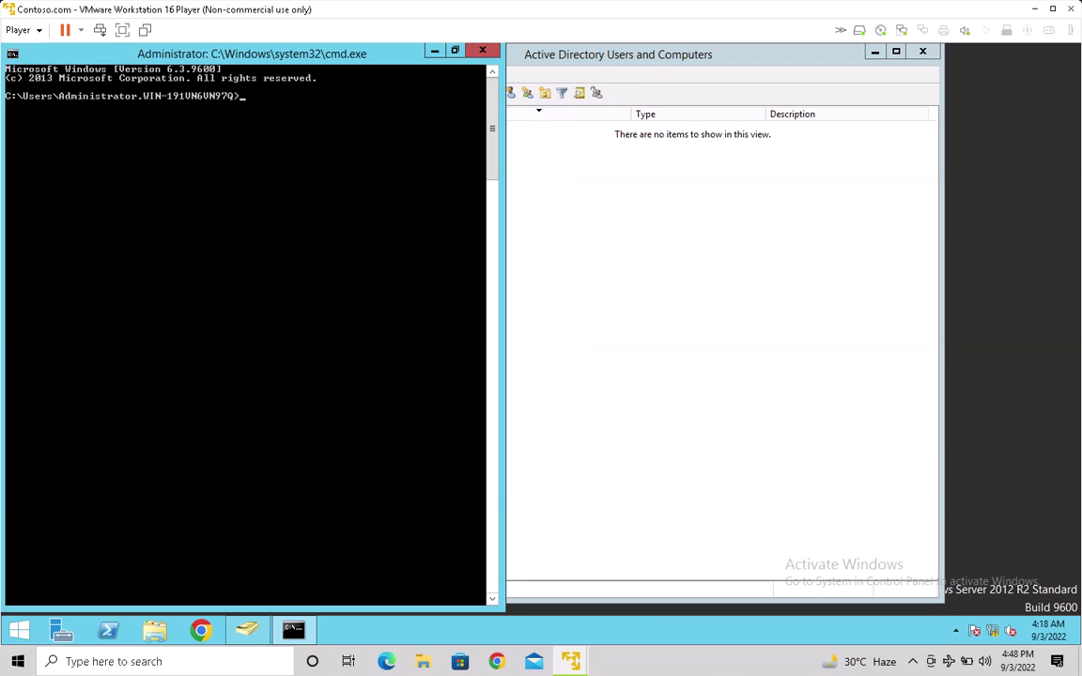
- Change the Command Prompt's working directory to the root of the C: drive and clear its output
{"action": "type", "text": "cd\\"}
{"action": "key", "text": "Return"}
{"action": "type", "text": "cls"}
{"action": "key", "text": "Return"}
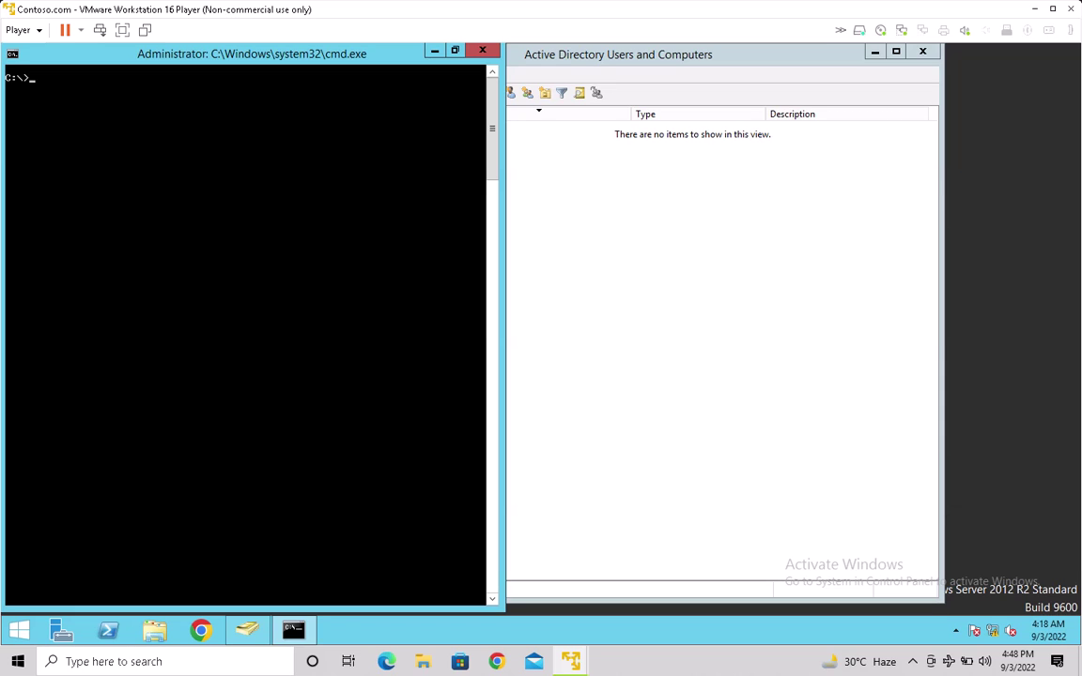
- Begin a redircmd command with an opening quotation mark, and copy the distinguishedName value from the OPS_Machines organizational unit's attributes
{"action": "type", "text": "redircmd"}
{"action": "left_click_drag", "start_coordinate": [123, 55], "coordinate": [248, 100]}
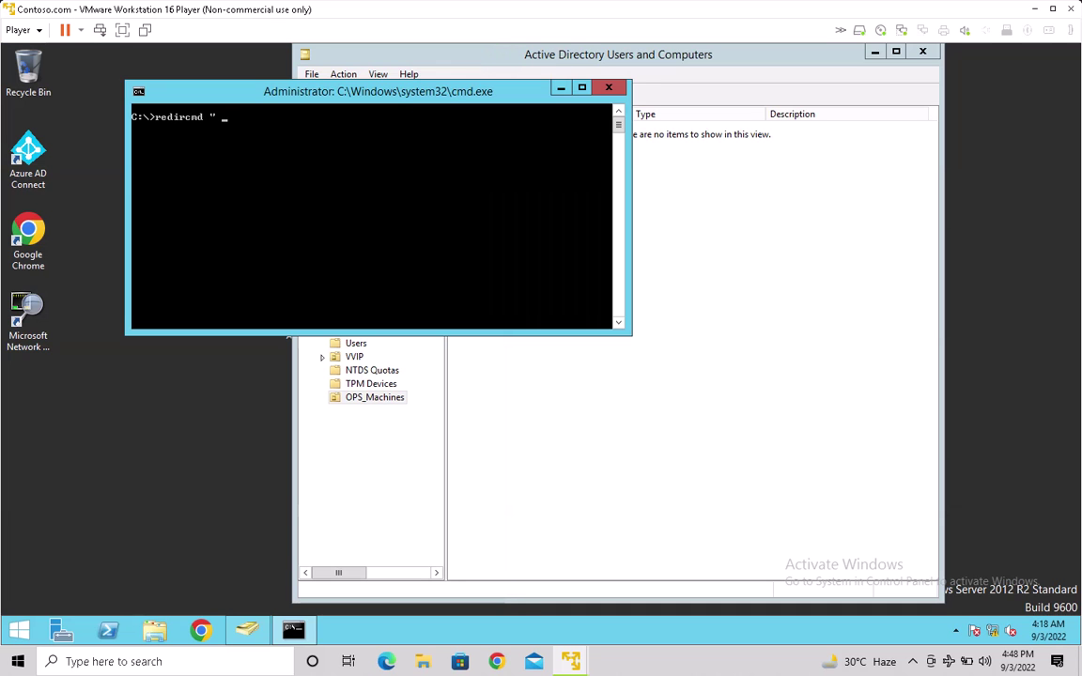
{"action": "key", "text": "alt+Tab"}
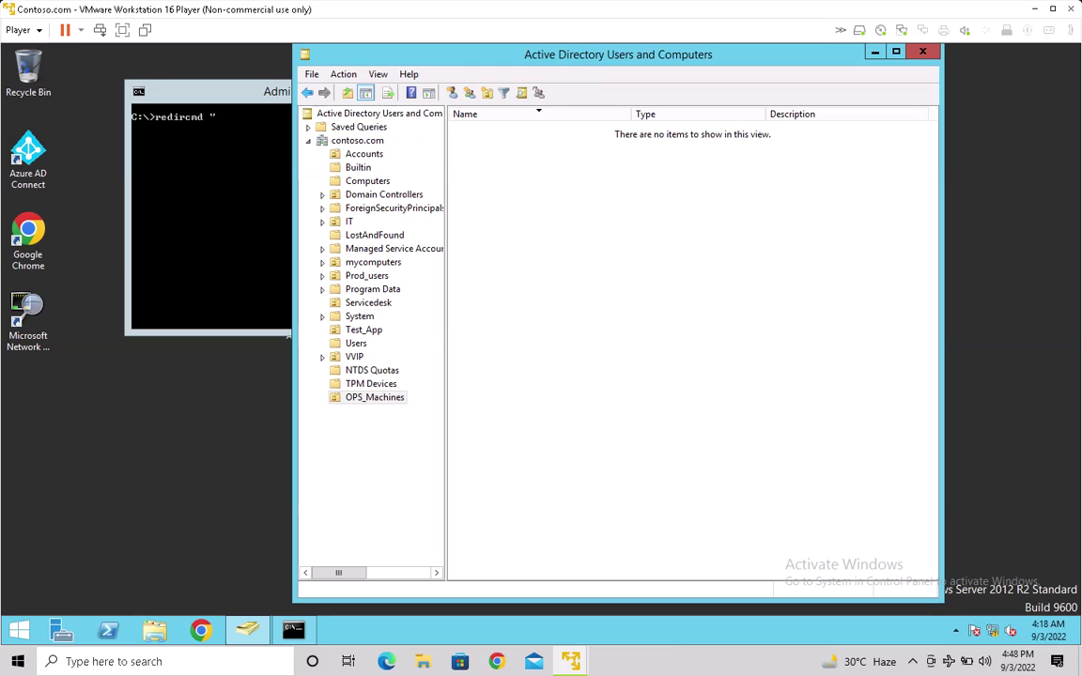
{"action": "left_click", "coordinate": [375, 397]}
{"action": "right_click", "coordinate": [370, 396]}
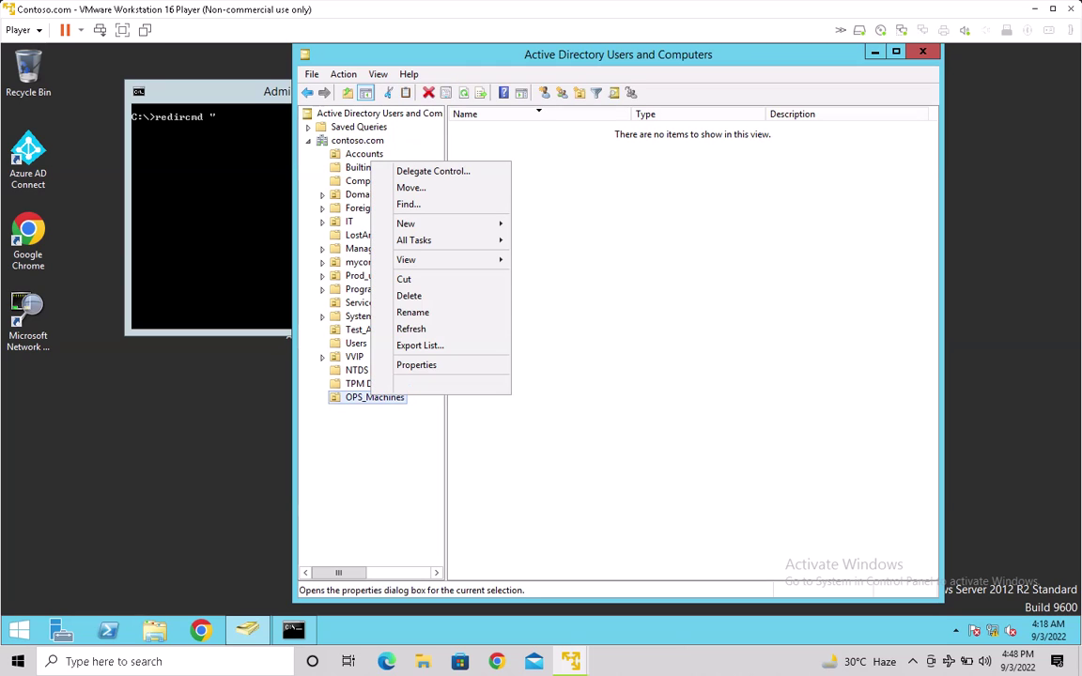
{"action": "left_click", "coordinate": [415, 366]}
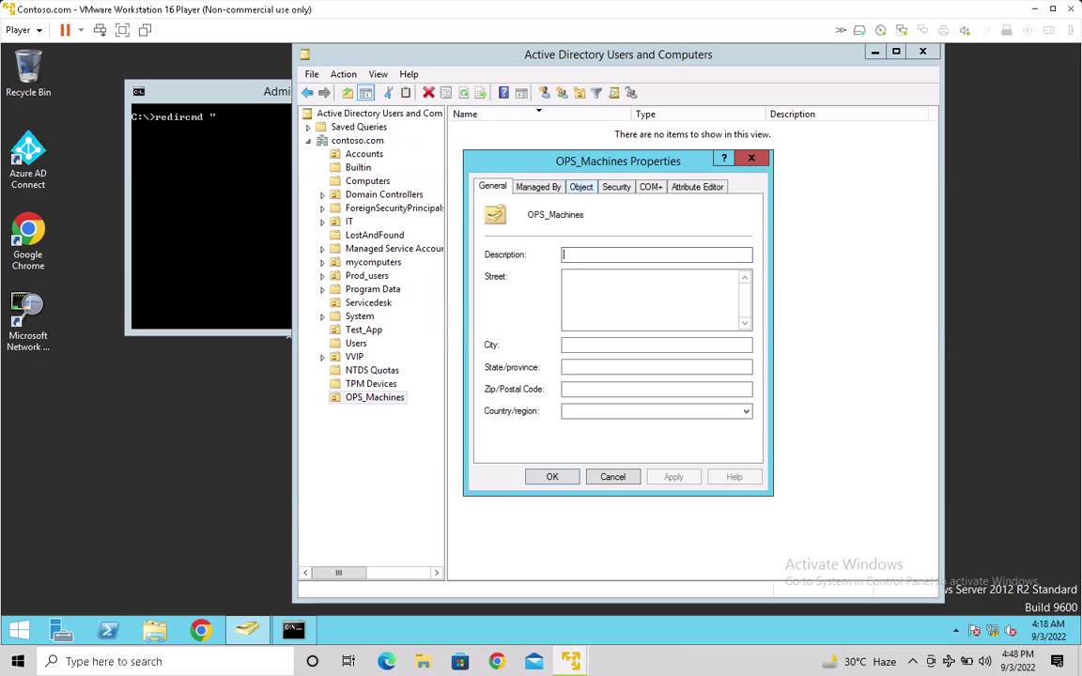
{"action": "left_click", "coordinate": [617, 187]}
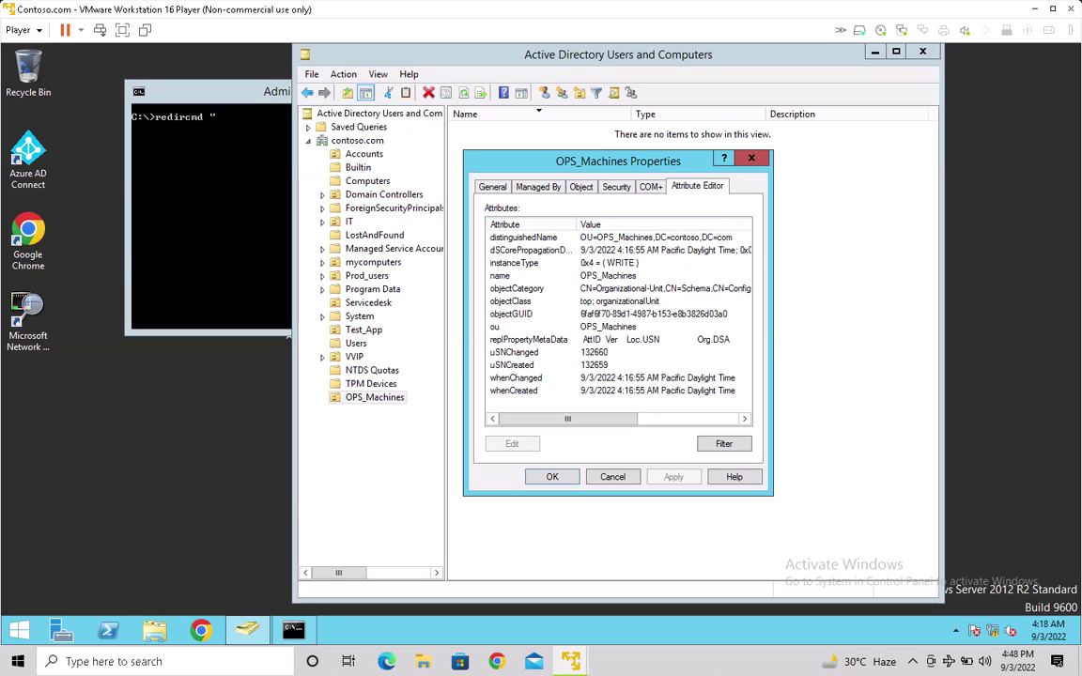
{"action": "double_click", "coordinate": [524, 238]}
{"action": "key", "text": "super+c"}
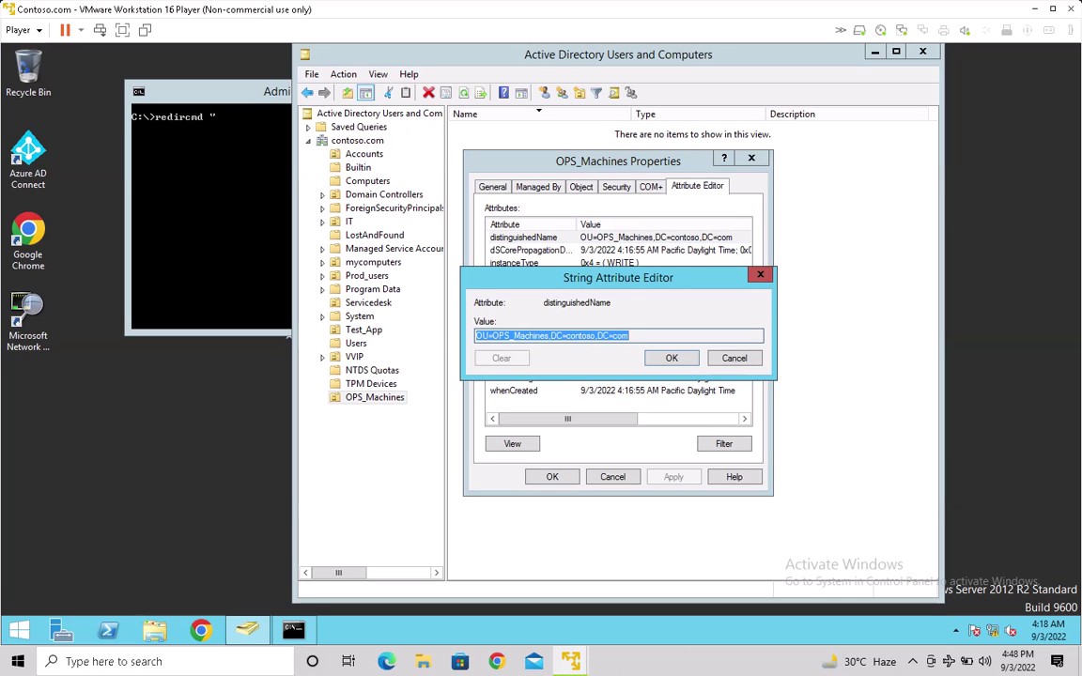
- Complete the command with the copied distinguished name, without the extra space, and try to run redircmd "OU=OPS_Machines,DC=contoso,DC=com"
{"action": "left_click", "coordinate": [262, 180]}
{"action": "right_click", "coordinate": [261, 179]}
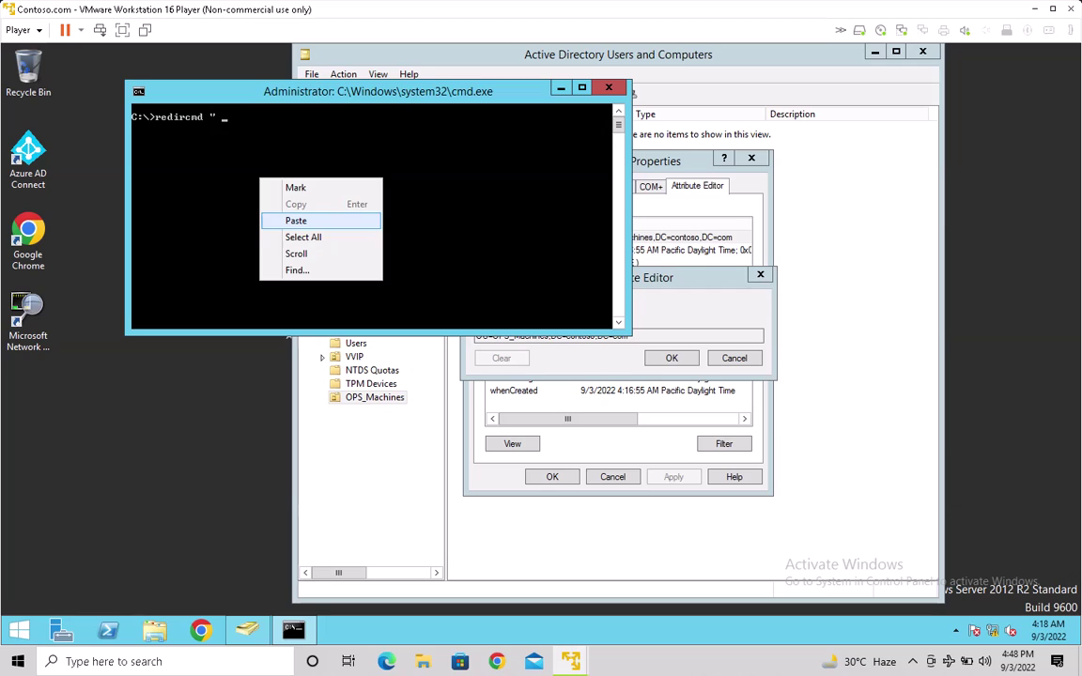
{"action": "left_click", "coordinate": [297, 221]}
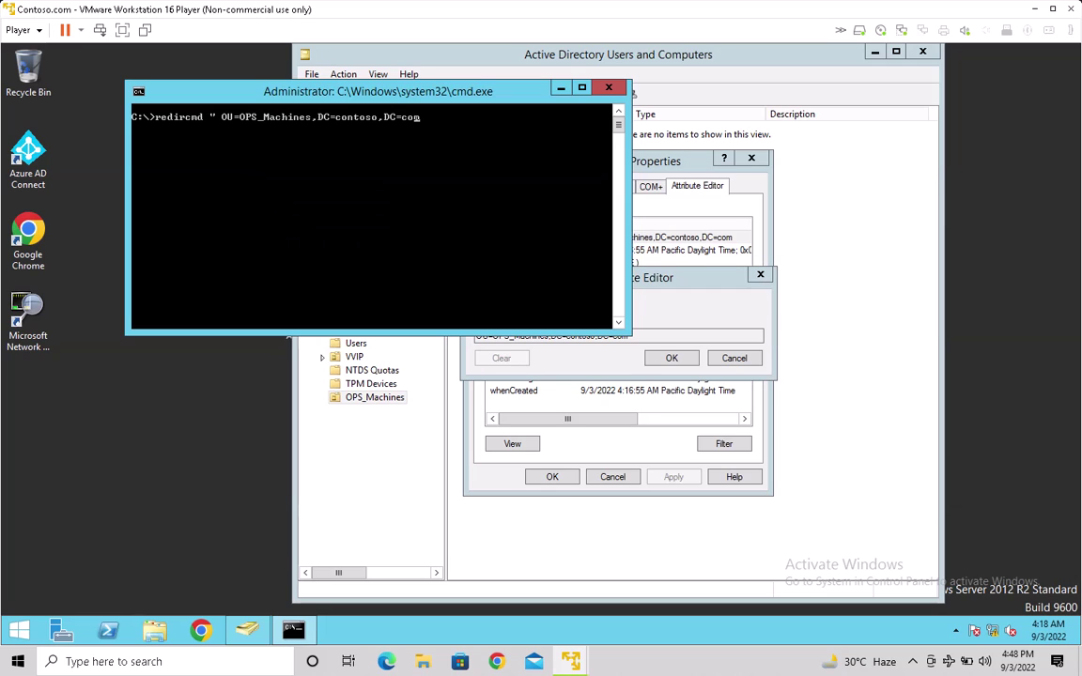
{"action": "key", "text": "Left"}
{"action": "key", "text": "Left"}
{"action": "key", "text": "Left"}
{"action": "key", "text": "Left"}
{"action": "key", "text": "Left"}
{"action": "key", "text": "Left"}
{"action": "key", "text": "Left"}
{"action": "key", "text": "Left"}
{"action": "key", "text": "Left"}
{"action": "key", "text": "Left"}
{"action": "key", "text": "Left"}
{"action": "key", "text": "Left"}
{"action": "key", "text": "Left"}
{"action": "key", "text": "Left"}
{"action": "key", "text": "Left"}
{"action": "key", "text": "Left"}
{"action": "key", "text": "Left"}
{"action": "key", "text": "Left"}
{"action": "key", "text": "Left"}
{"action": "key", "text": "Left"}
{"action": "key", "text": "Left"}
{"action": "key", "text": "Left"}
{"action": "key", "text": "Left"}
{"action": "key", "text": "Left"}
{"action": "key", "text": "Left"}
{"action": "key", "text": "BackSpace"}
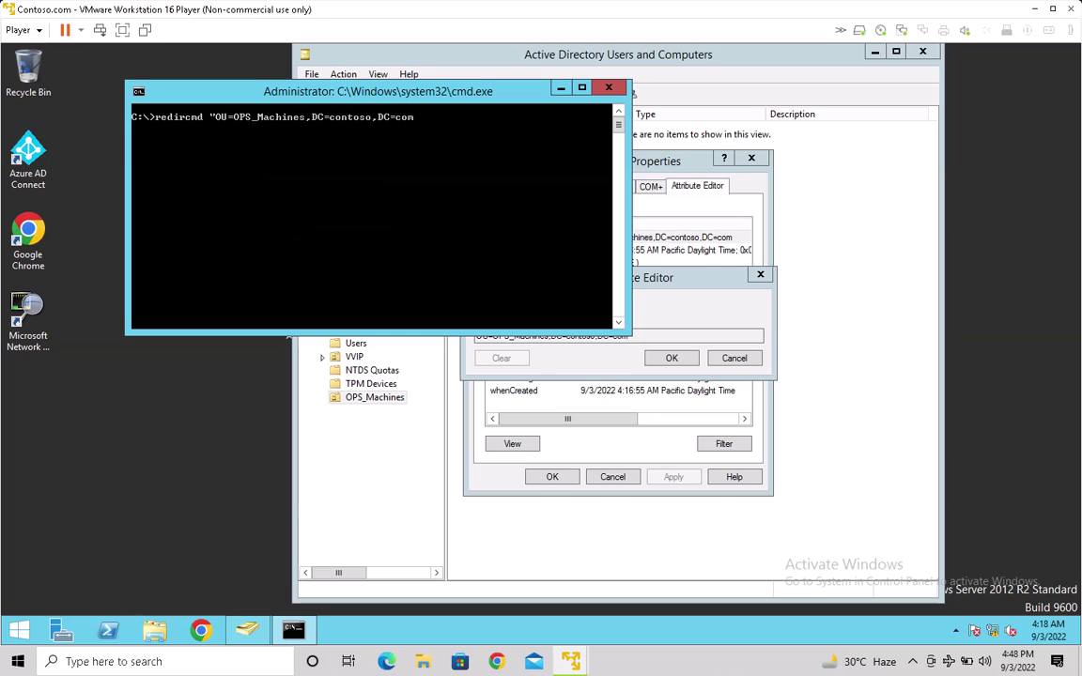
{"action": "key", "text": "Right"}
{"action": "key", "text": "Right"}
{"action": "key", "text": "Right"}
{"action": "key", "text": "Right"}
{"action": "key", "text": "Right"}
{"action": "key", "text": "Right"}
{"action": "key", "text": "Right"}
{"action": "key", "text": "Right"}
{"action": "key", "text": "Right"}
{"action": "key", "text": "Right"}
{"action": "key", "text": "Right"}
{"action": "key", "text": "Right"}
{"action": "key", "text": "Right"}
{"action": "key", "text": "Right"}
{"action": "key", "text": "Right"}
{"action": "key", "text": "Right"}
{"action": "key", "text": "Right"}
{"action": "key", "text": "Right"}
{"action": "key", "text": "Right"}
{"action": "key", "text": "Right"}
{"action": "type", "text": "\""}
{"action": "key", "text": "Return"}
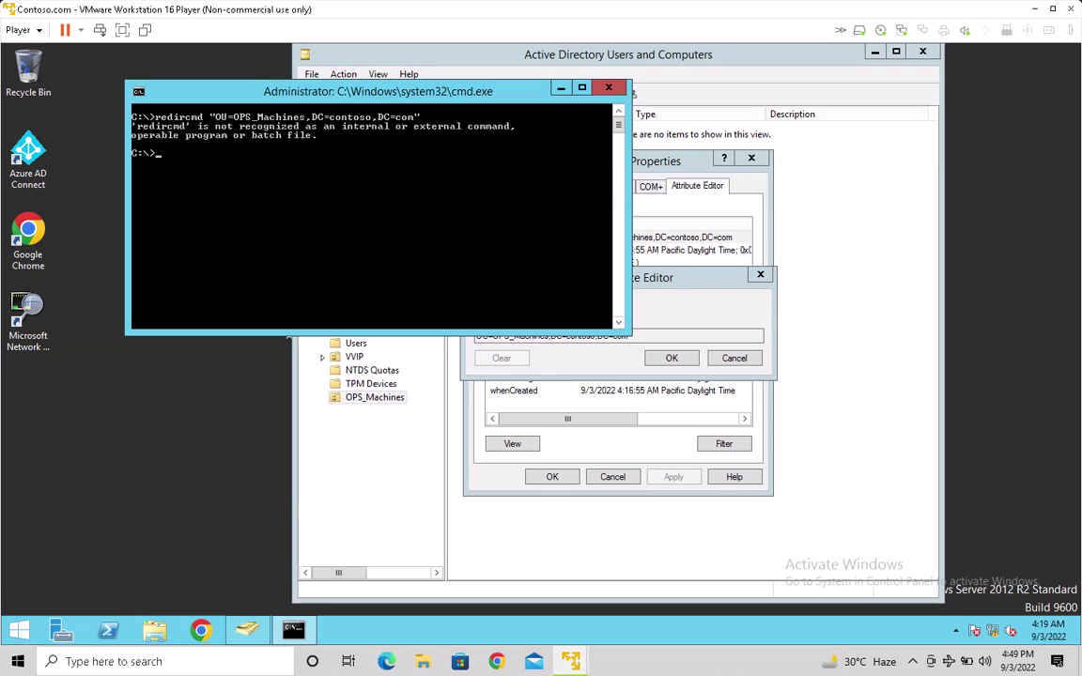
- Recall the previous command, correct its name to redircmp, and run redircmp "OU=OPS_Machines,DC=contoso,DC=com"
{"action": "key", "text": "Up"}
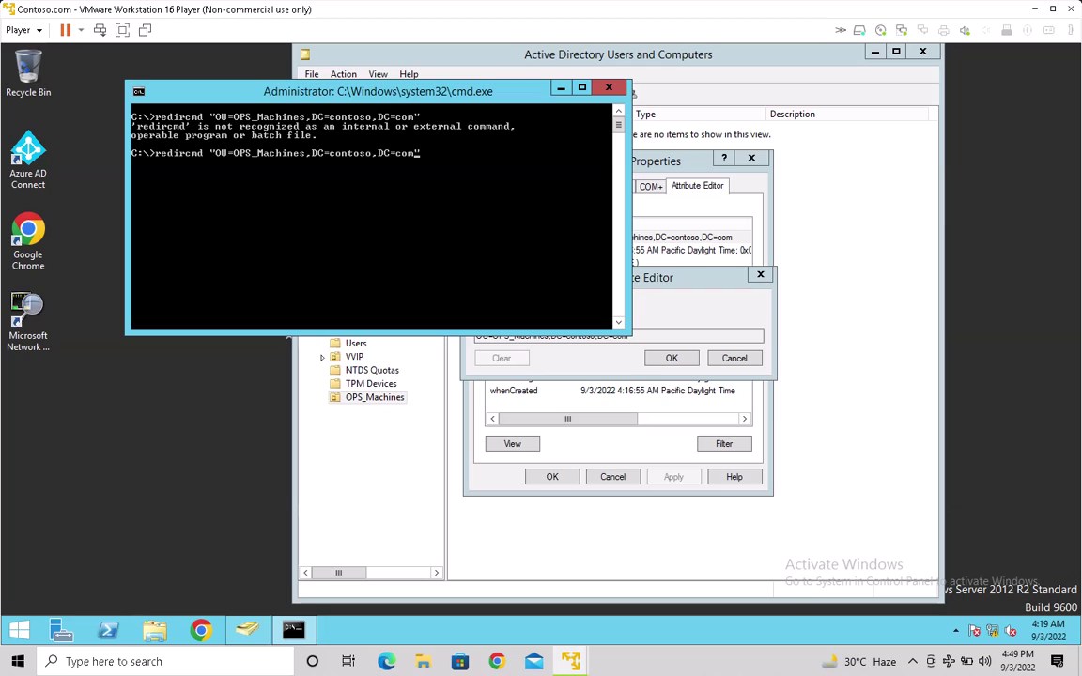
{"action": "key", "text": "Left"}
{"action": "key", "text": "Left"}
{"action": "key", "text": "Left"}
{"action": "key", "text": "Left"}
{"action": "key", "text": "Left"}
{"action": "key", "text": "Left"}
{"action": "key", "text": "Left"}
{"action": "key", "text": "Left"}
{"action": "key", "text": "Left"}
{"action": "key", "text": "Left"}
{"action": "key", "text": "Left"}
{"action": "key", "text": "Left"}
{"action": "key", "text": "Left"}
{"action": "key", "text": "Left"}
{"action": "key", "text": "Left"}
{"action": "key", "text": "Left"}
{"action": "key", "text": "Left"}
{"action": "key", "text": "Left"}
{"action": "key", "text": "Left"}
{"action": "key", "text": "Left"}
{"action": "key", "text": "Left"}
{"action": "key", "text": "Left"}
{"action": "key", "text": "Left"}
{"action": "key", "text": "Left"}
{"action": "key", "text": "Left"}
{"action": "key", "text": "Left"}
{"action": "key", "text": "Left"}
{"action": "key", "text": "Left"}
{"action": "key", "text": "BackSpace"}
{"action": "key", "text": "BackSpace"}
{"action": "key", "text": "BackSpace"}
{"action": "key", "text": "BackSpace"}
{"action": "key", "text": "BackSpace"}
{"action": "key", "text": "BackSpace"}
{"action": "key", "text": "BackSpace"}
{"action": "key", "text": "BackSpace"}
{"action": "key", "text": "BackSpace"}
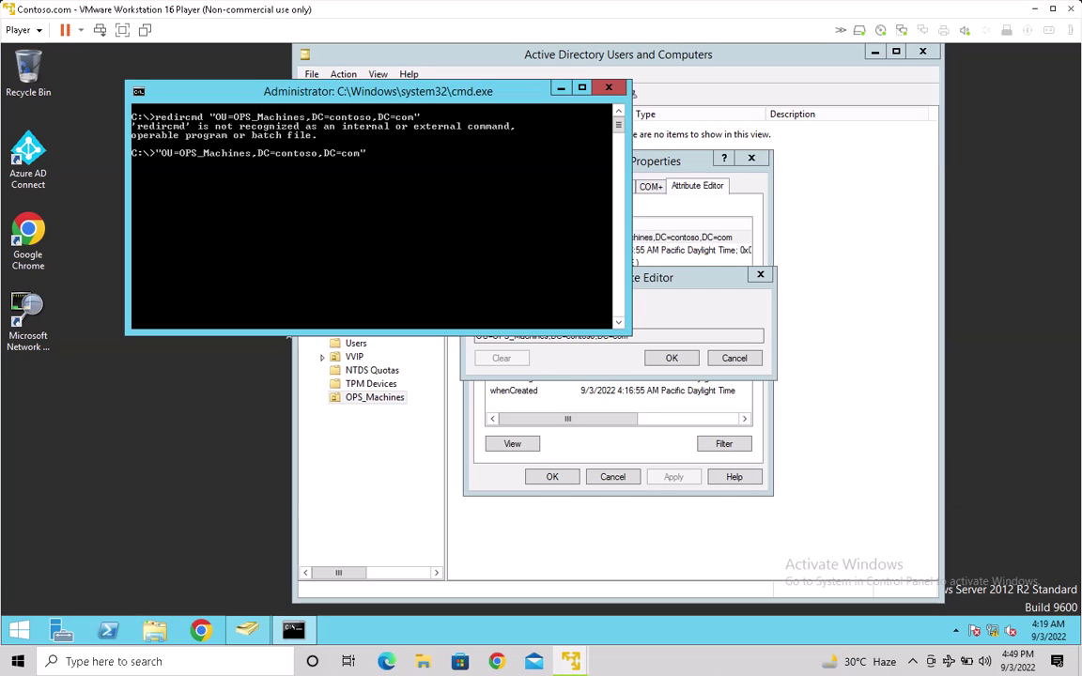
{"action": "type", "text": "red"}
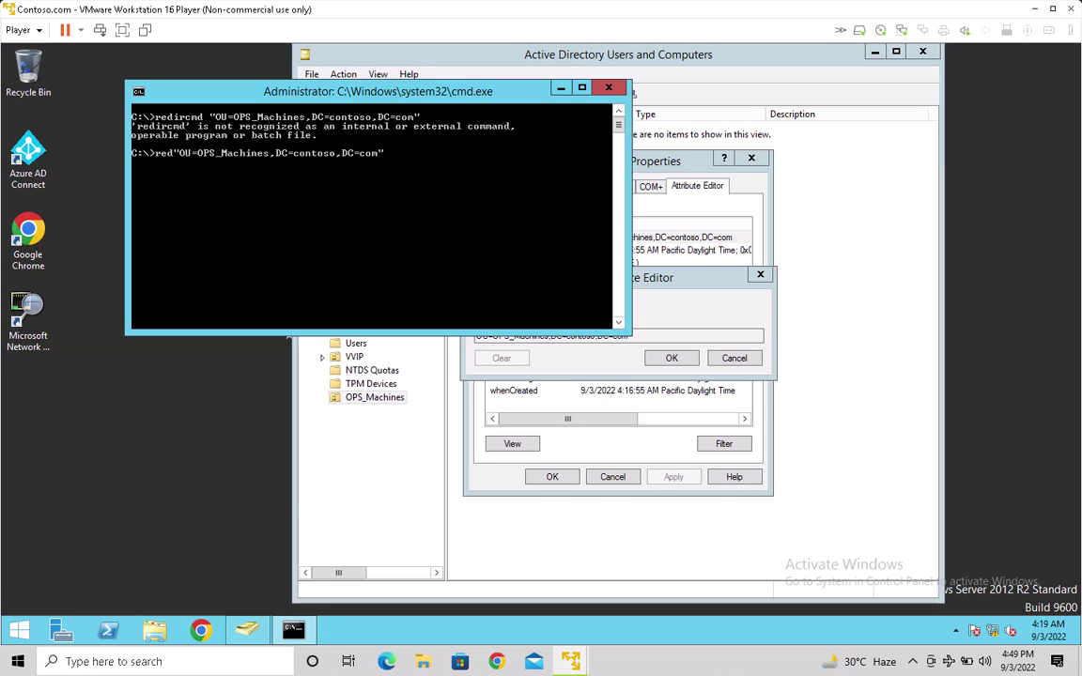
{"action": "type", "text": "i"}
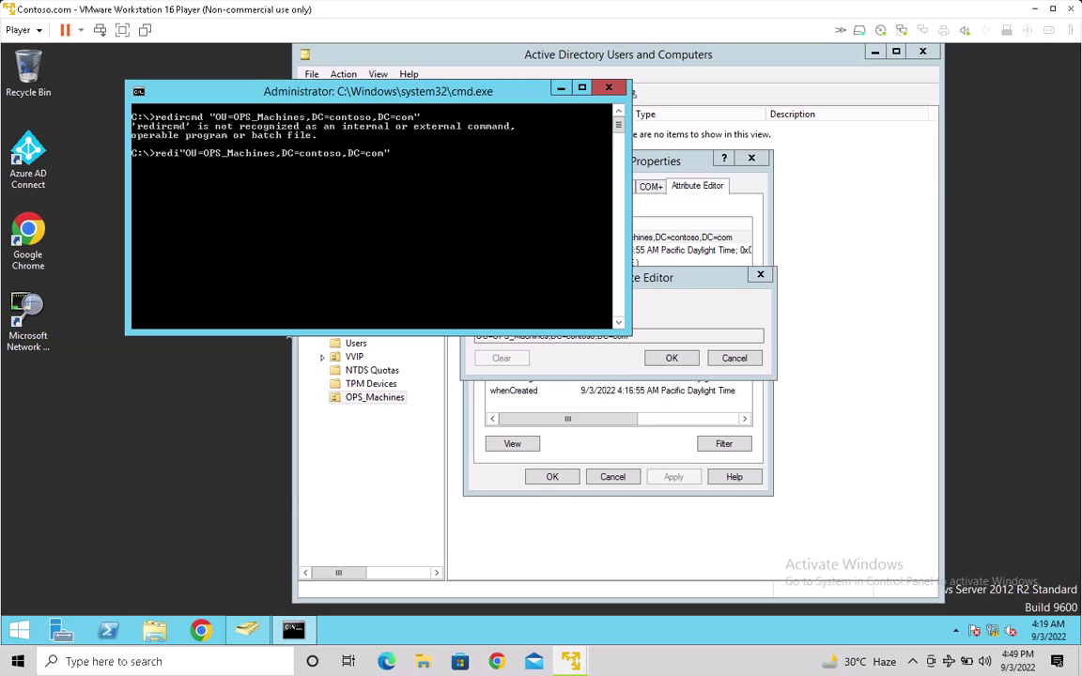
{"action": "type", "text": "rc"}
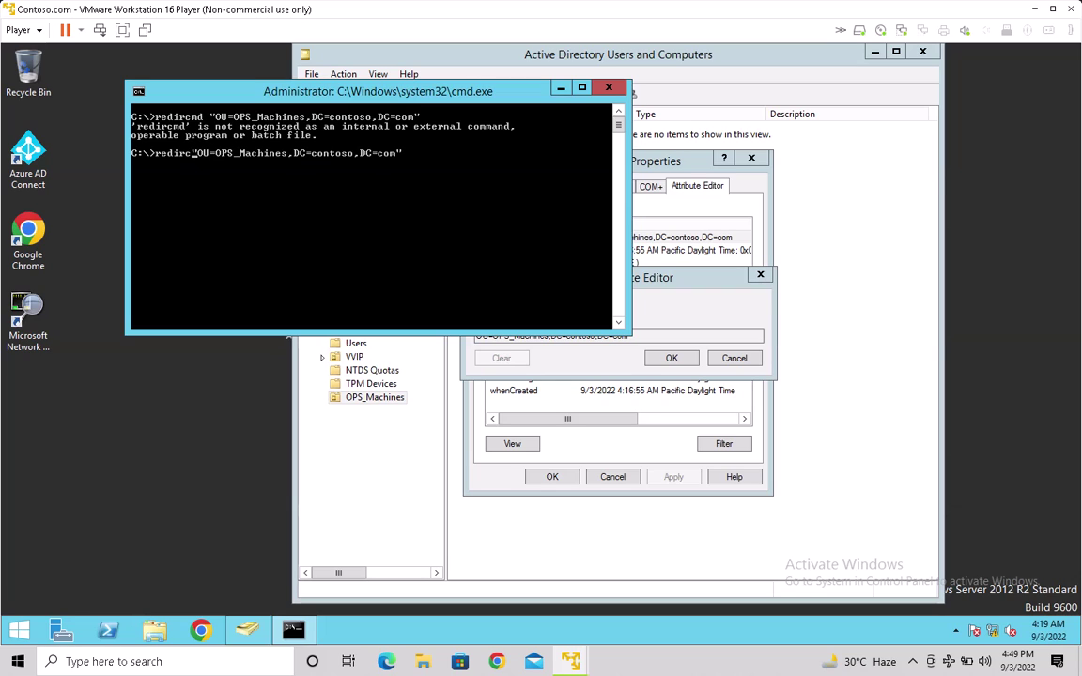
{"action": "type", "text": "mp"}
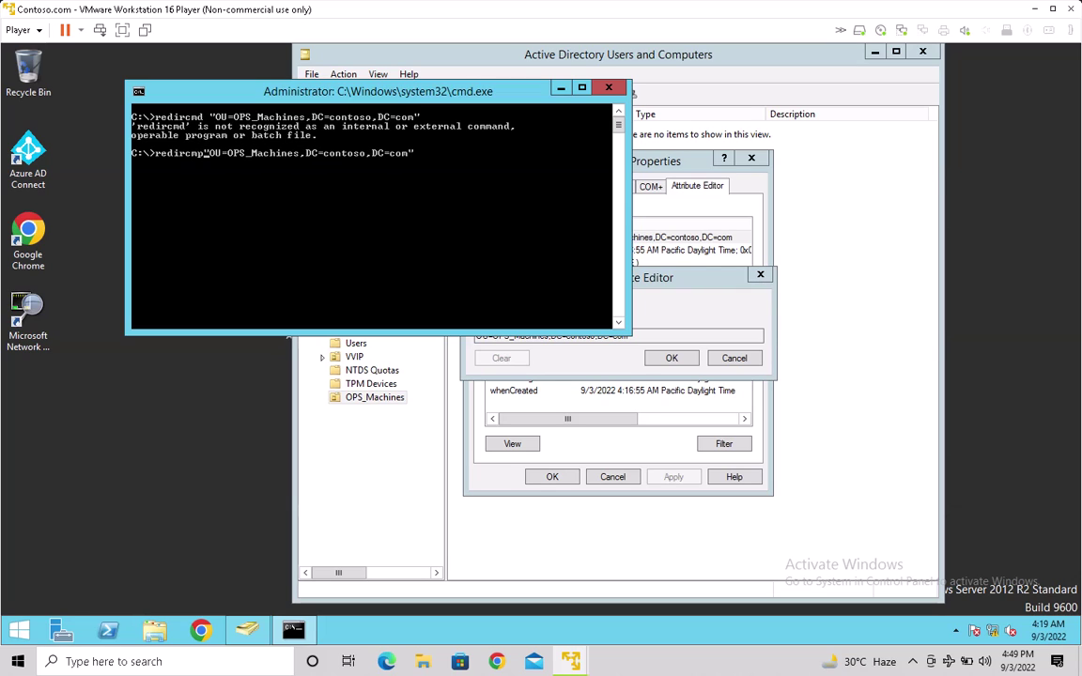
{"action": "key", "text": "Return"}
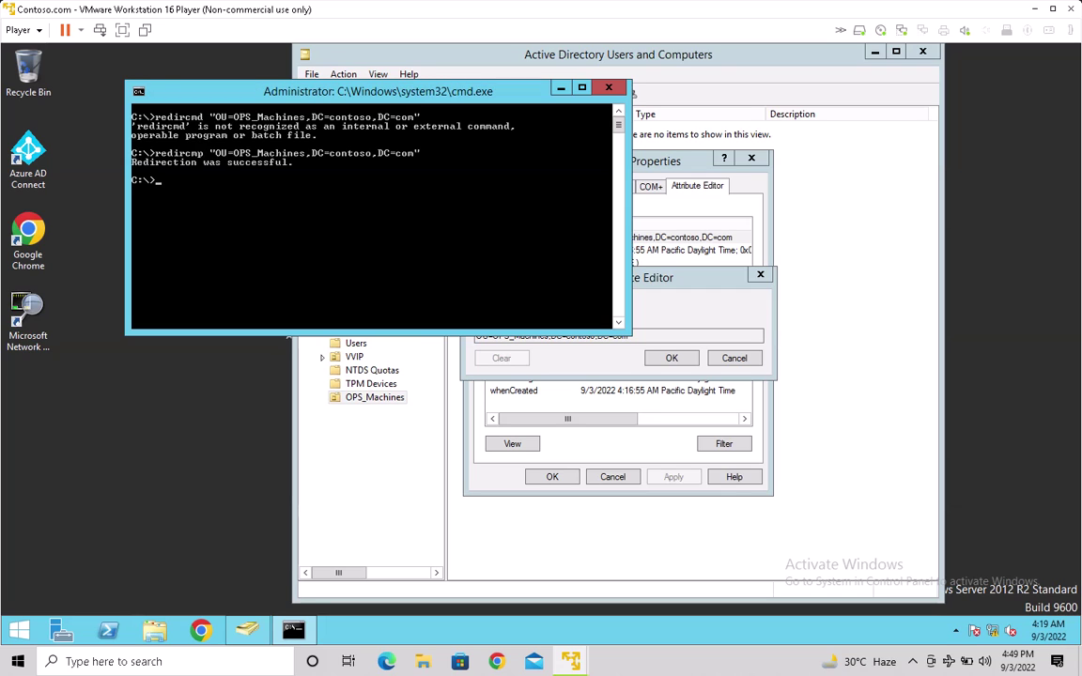
- Highlight the redircmp command and its output line in the Command Prompt to review the redirection result
{"action": "right_click", "coordinate": [175, 141]}
{"action": "left_click", "coordinate": [199, 148]}
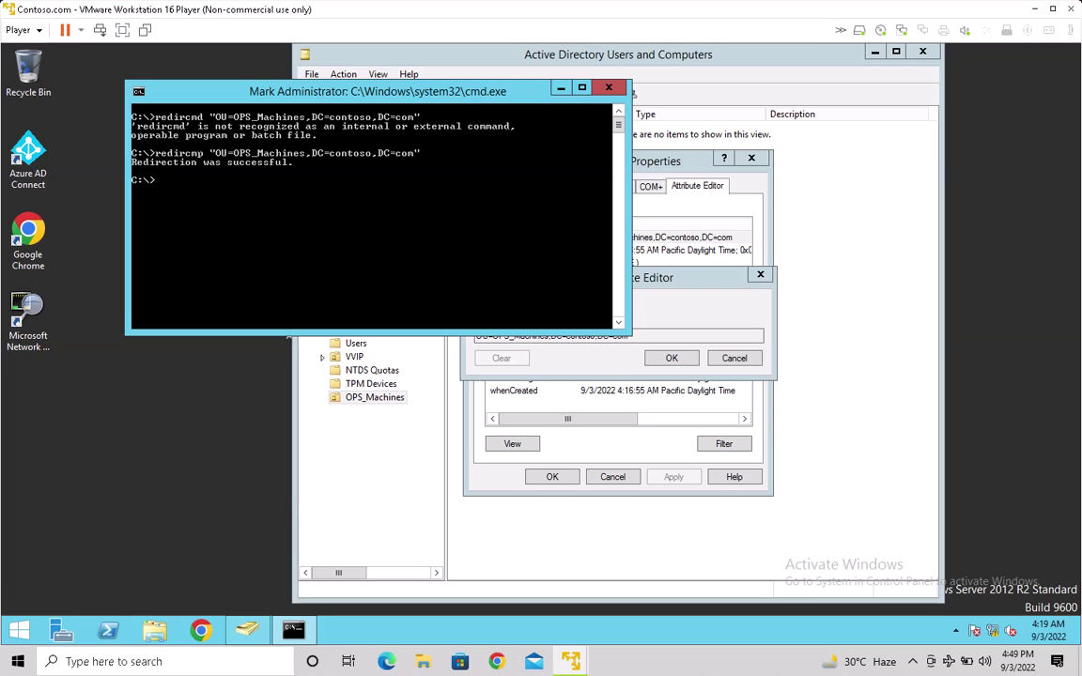
{"action": "left_click_drag", "start_coordinate": [131, 152], "coordinate": [432, 165]}
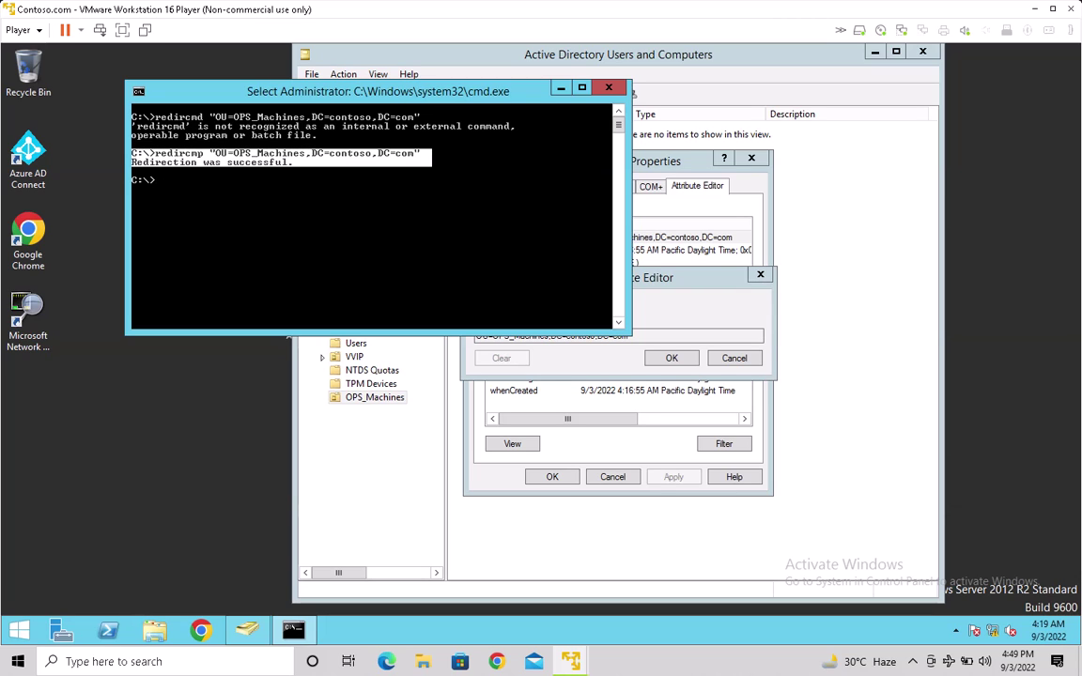
{"action": "left_click_drag", "start_coordinate": [342, 89], "coordinate": [465, 79]}
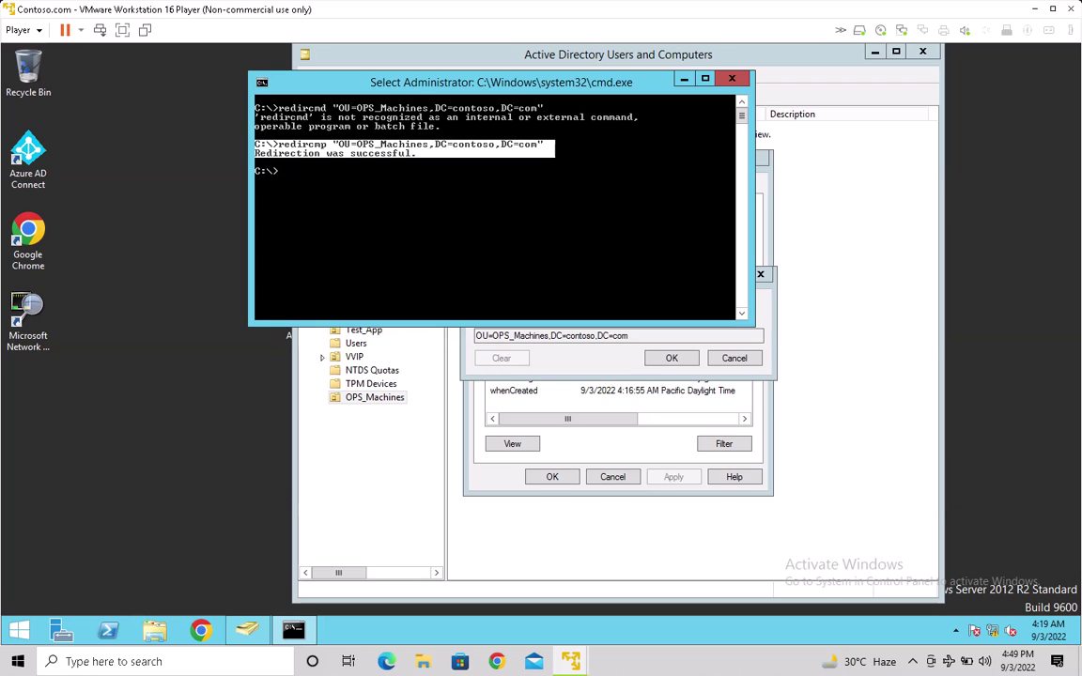
{"action": "left_click", "coordinate": [540, 145]}
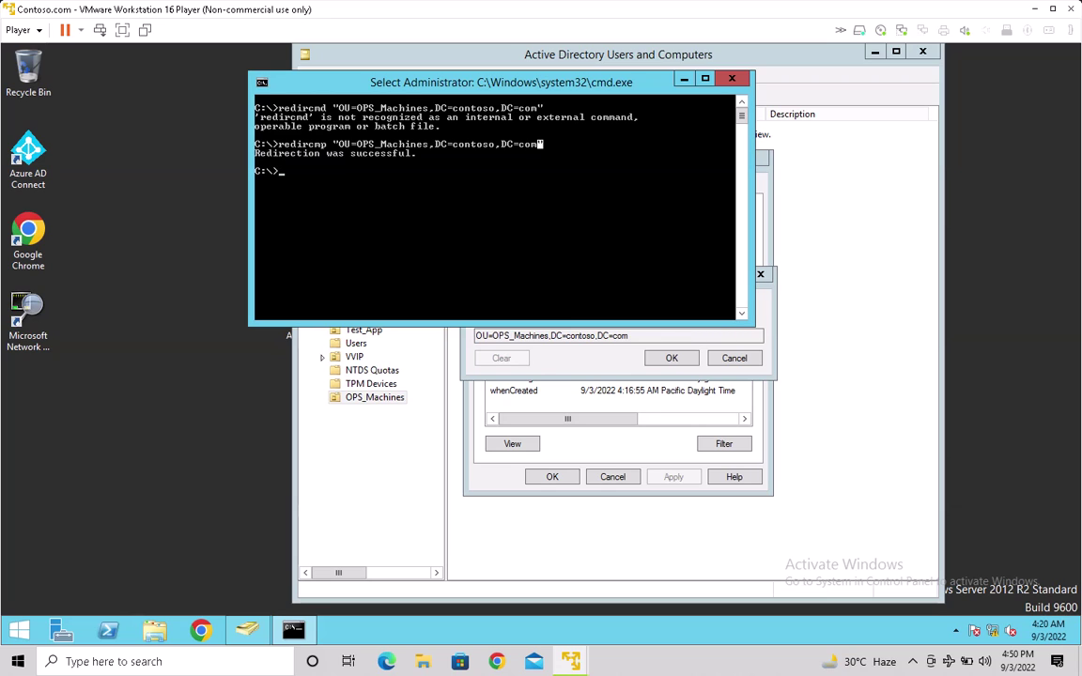
{"action": "left_click_drag", "start_coordinate": [255, 153], "coordinate": [416, 153]}
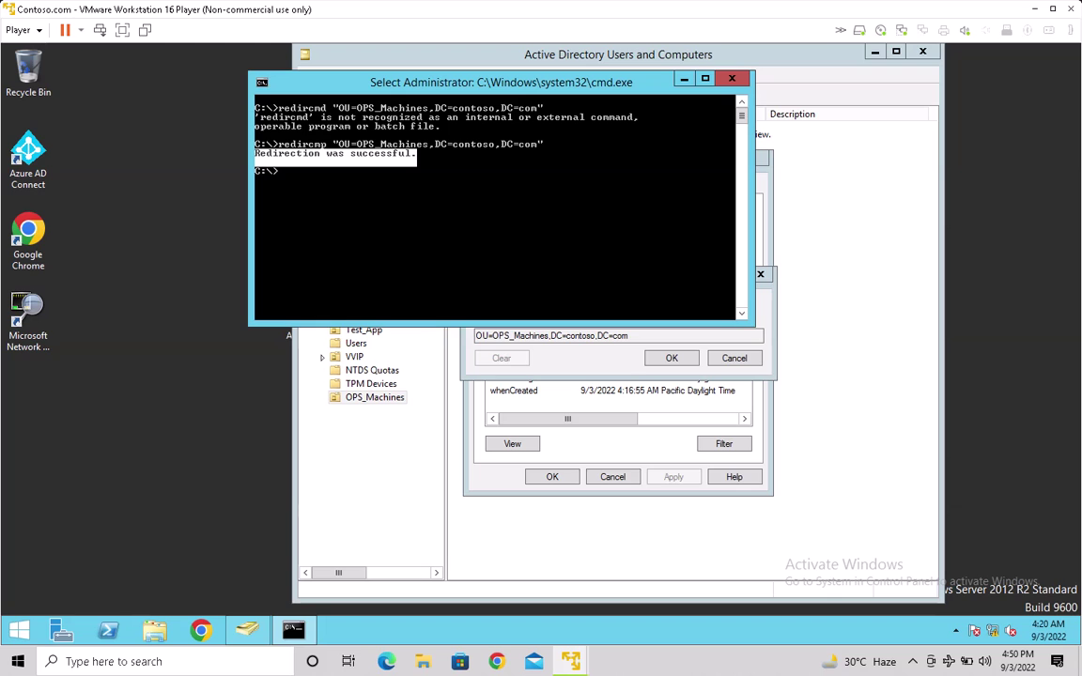
- Close the Command Prompt, and dismiss the distinguishedName editor and OPS_Machines properties without changes
{"action": "left_click", "coordinate": [732, 79]}
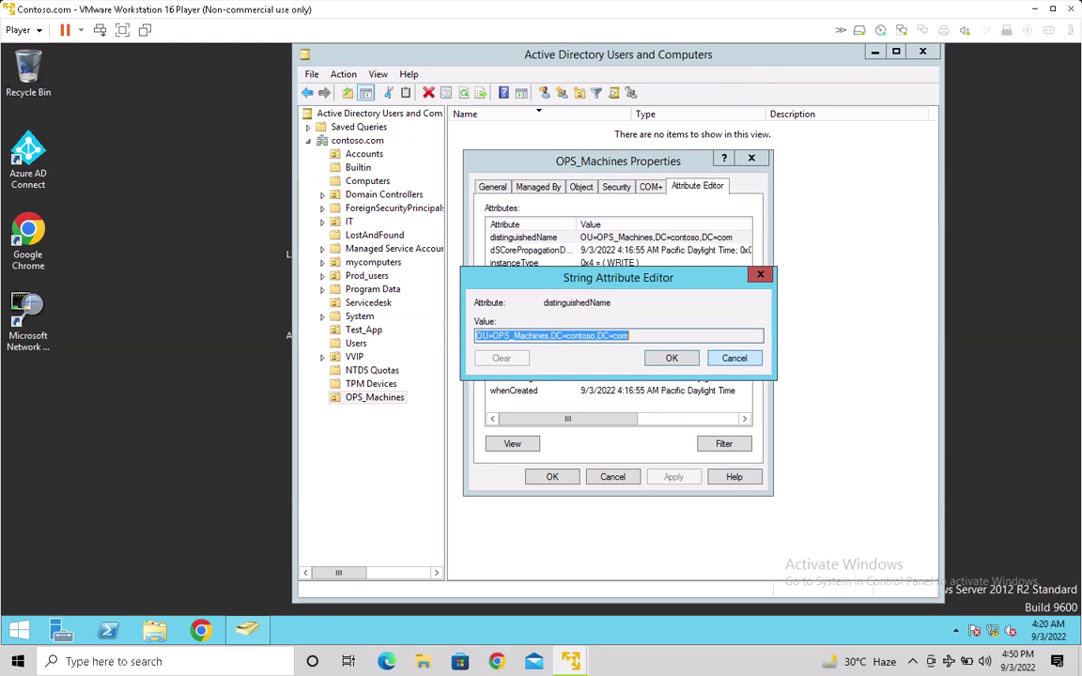
{"action": "left_click", "coordinate": [735, 358]}
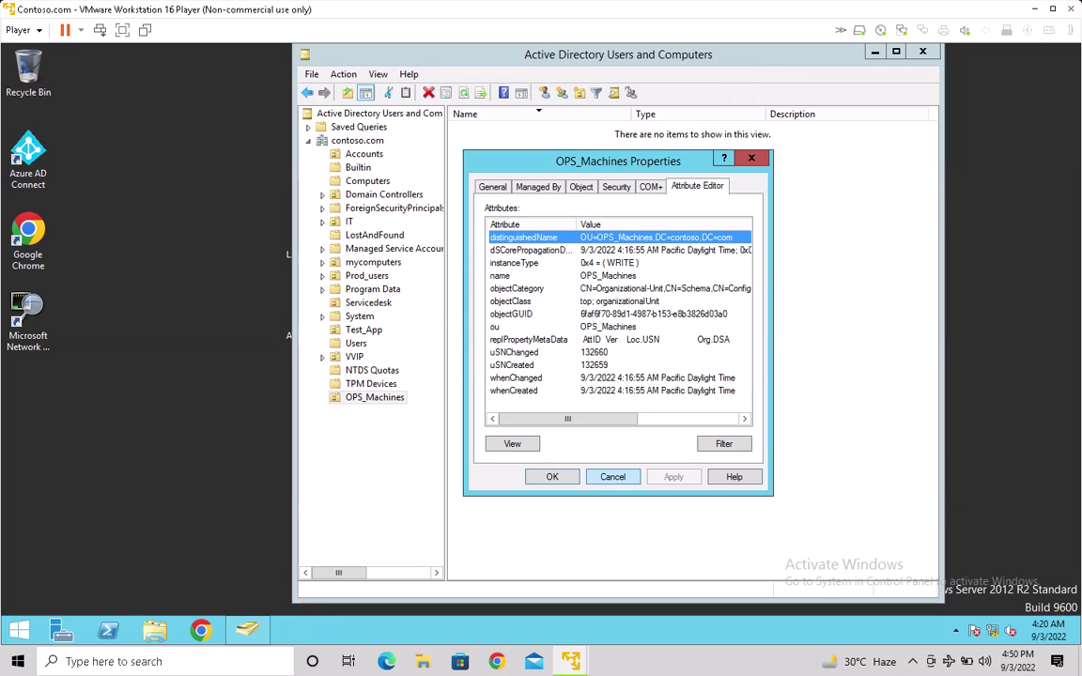
{"action": "left_click", "coordinate": [612, 476]}
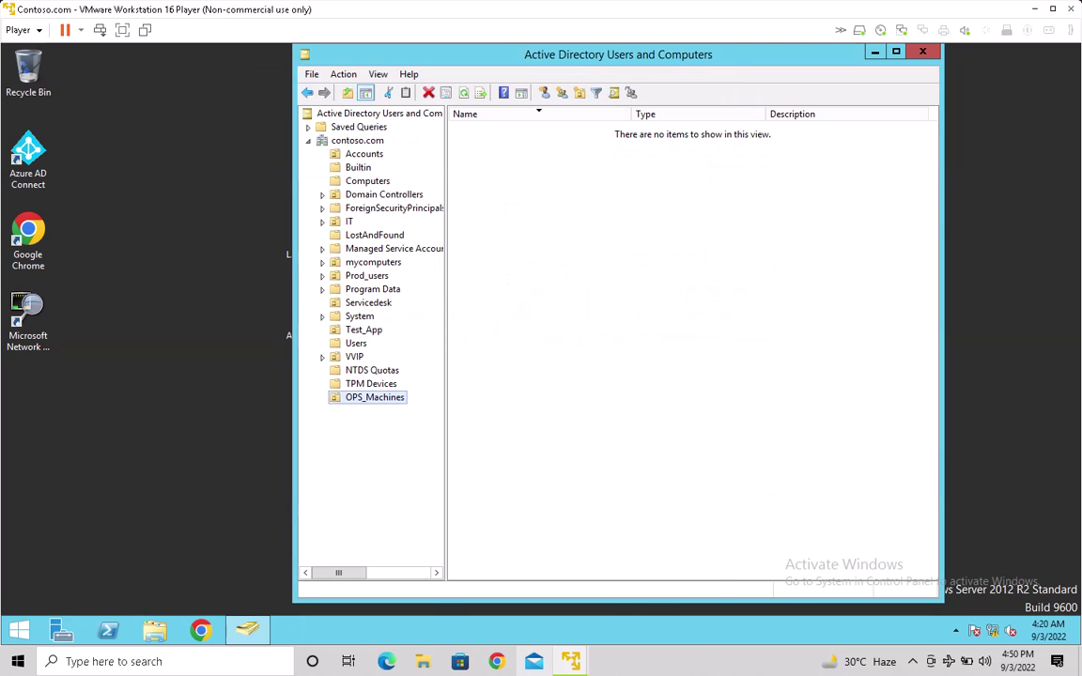
- Switch to the Windows_Client virtual machine and sign in to the Admin account with its password
{"action": "mouse_move", "coordinate": [572, 661]}
{"action": "left_click", "coordinate": [660, 573]}
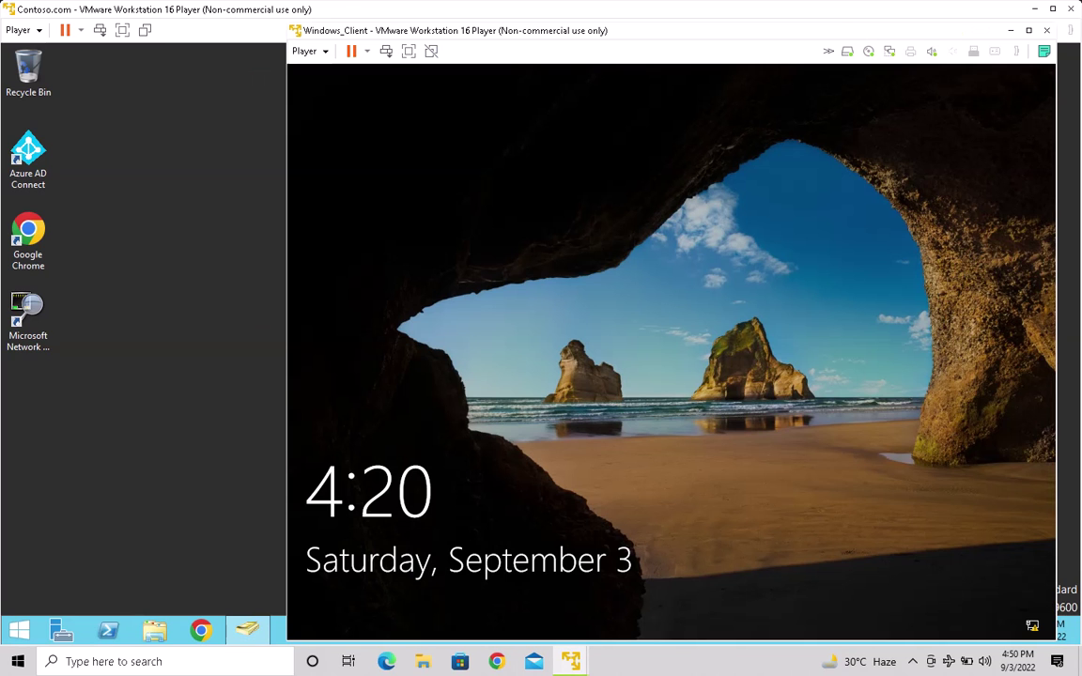
{"action": "left_click", "coordinate": [660, 422]}
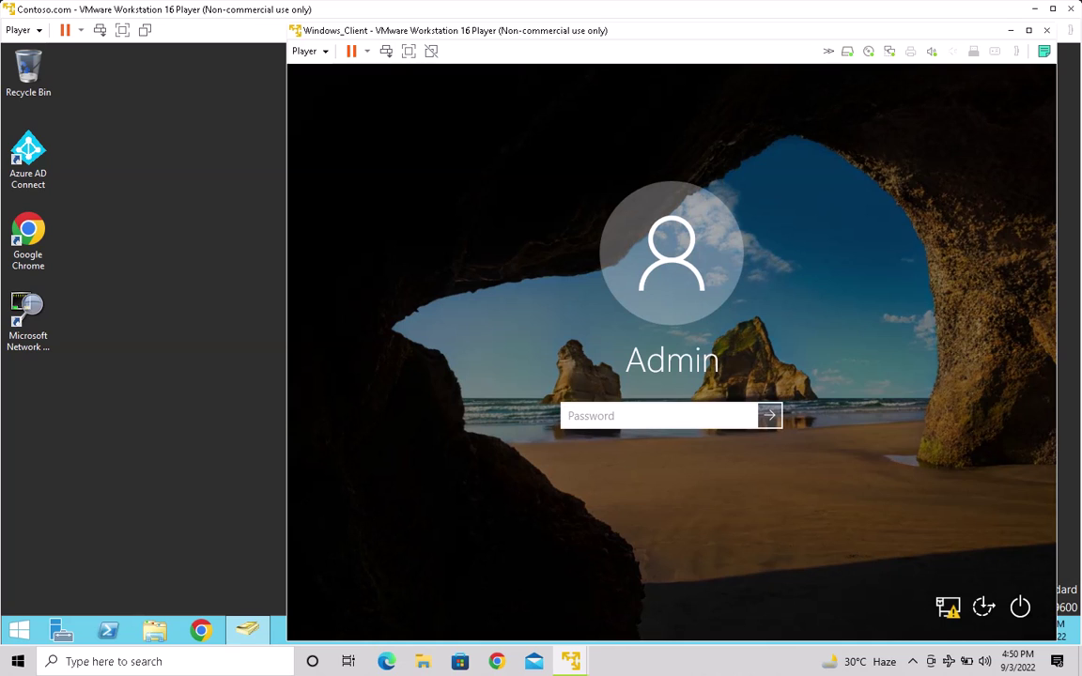
{"action": "key", "text": "Return"}
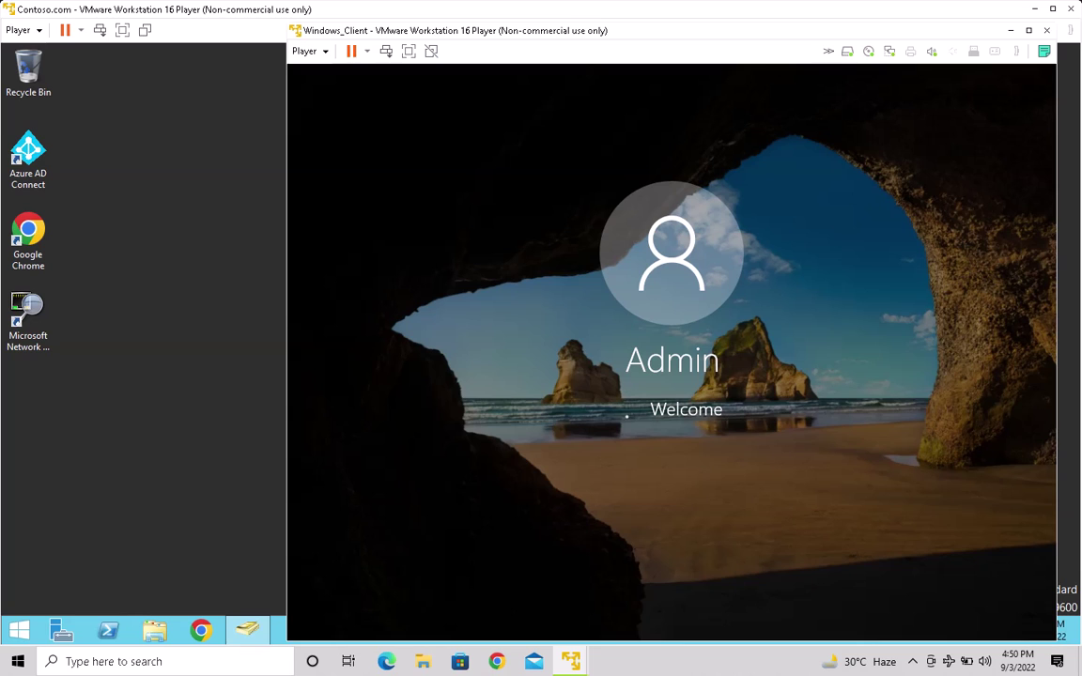
{"action": "left_click", "coordinate": [568, 28]}
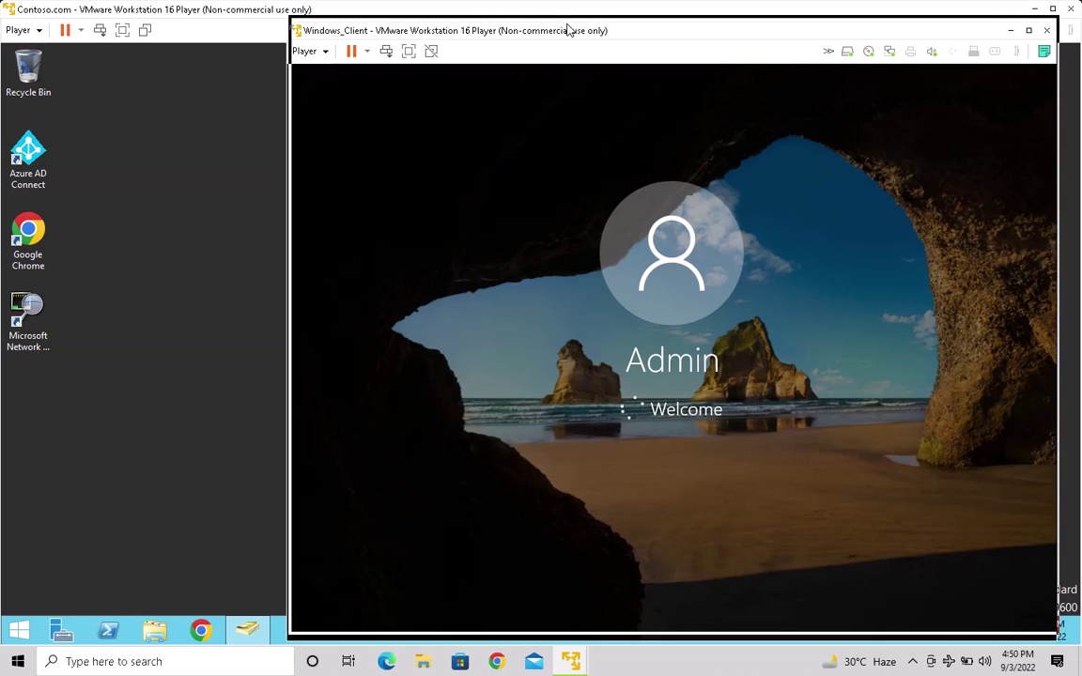
- Switch to the Contoso.com virtual machine and examine the contents of the Computers container and the IT organizational unit
{"action": "left_click_drag", "start_coordinate": [568, 28], "coordinate": [569, 22]}
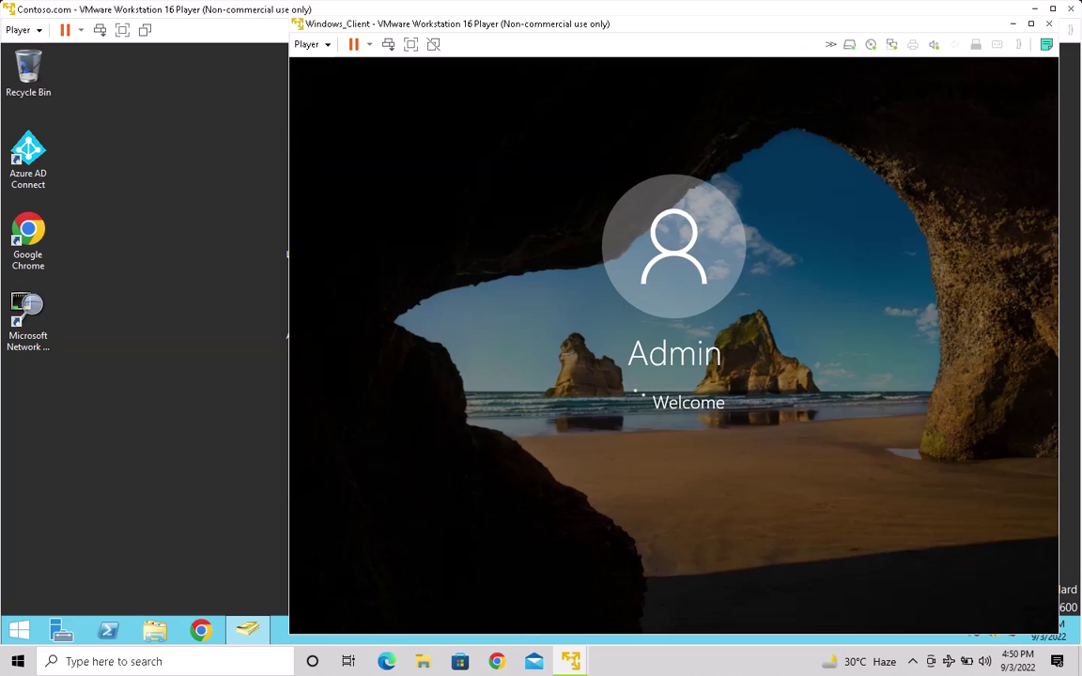
{"action": "left_click", "coordinate": [1013, 24]}
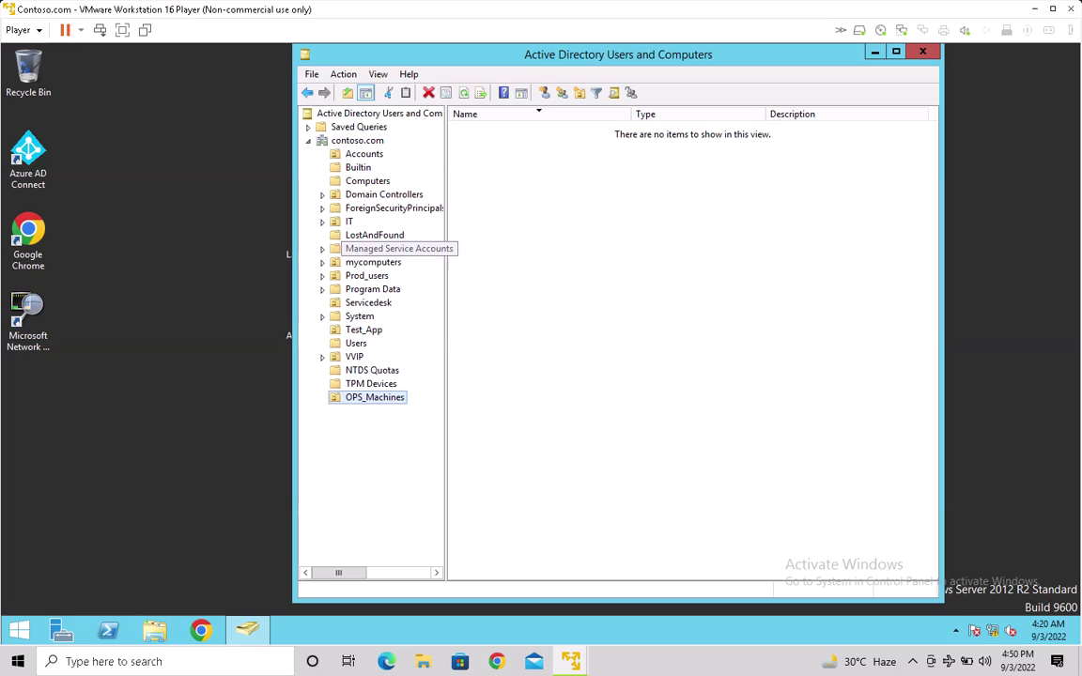
{"action": "left_click", "coordinate": [367, 182]}
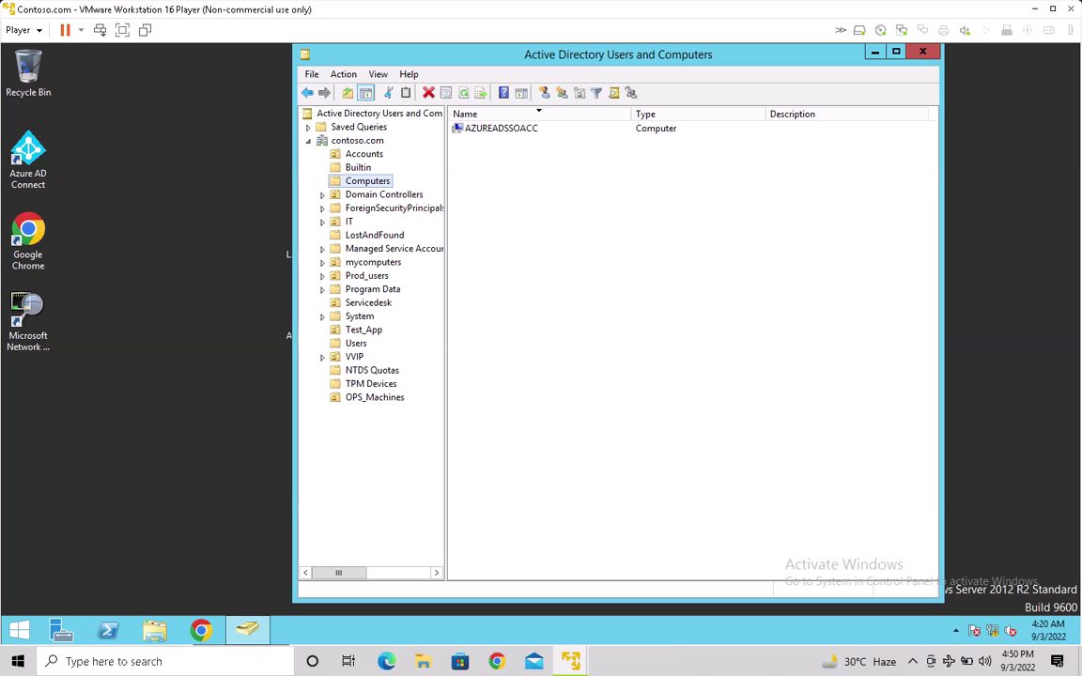
{"action": "left_click", "coordinate": [349, 222]}
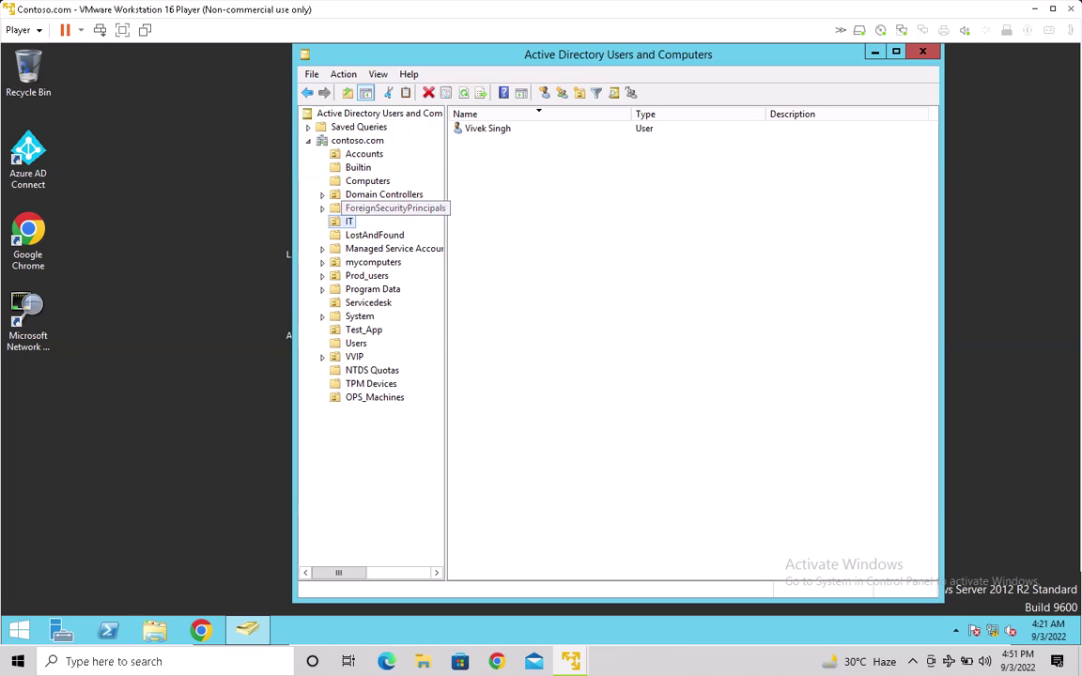
{"action": "left_click", "coordinate": [367, 182]}
{"action": "key", "text": "F2"}
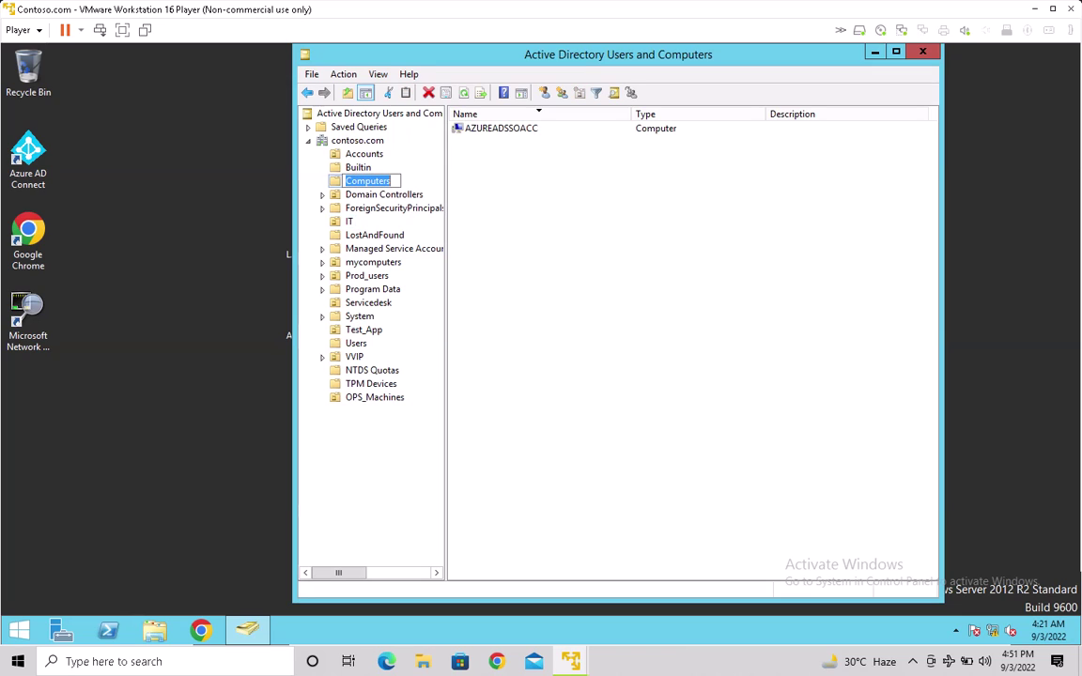
{"action": "key", "text": "Escape"}
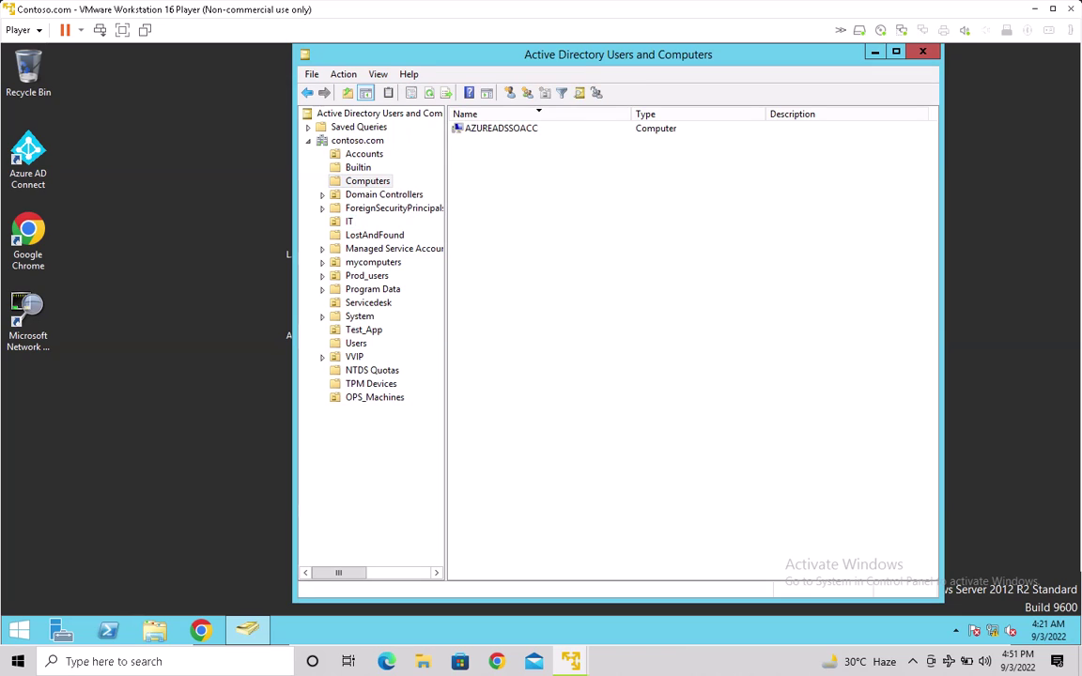
- Switch to the Windows_Client virtual machine, search for This PC, and open its properties
{"action": "left_click", "coordinate": [571, 662]}
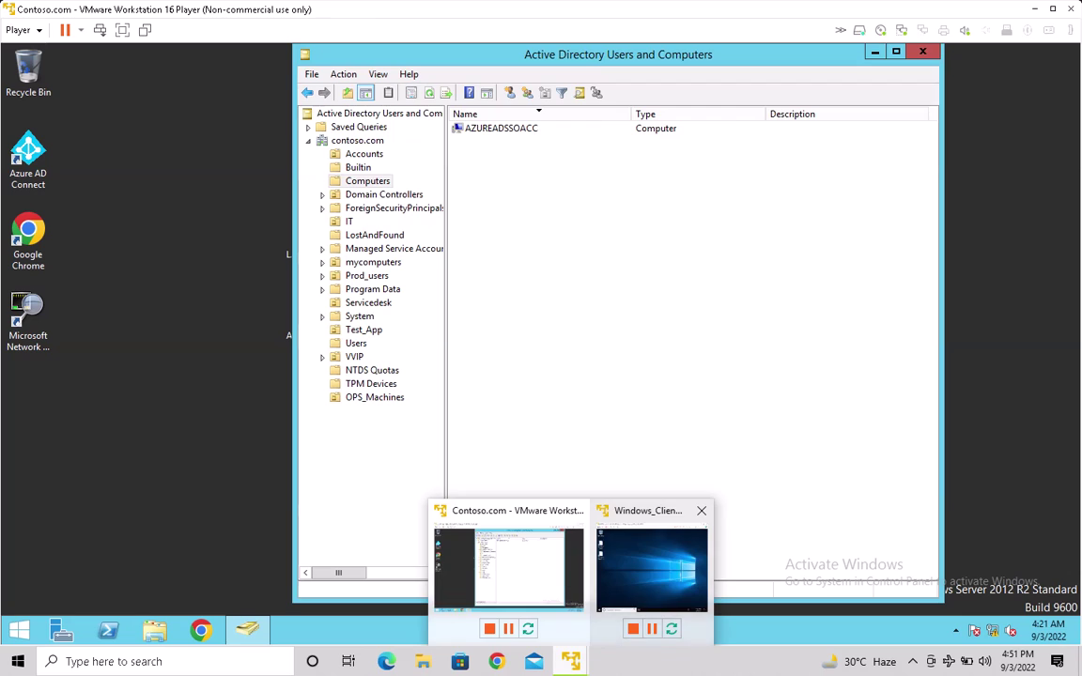
{"action": "left_click", "coordinate": [652, 569]}
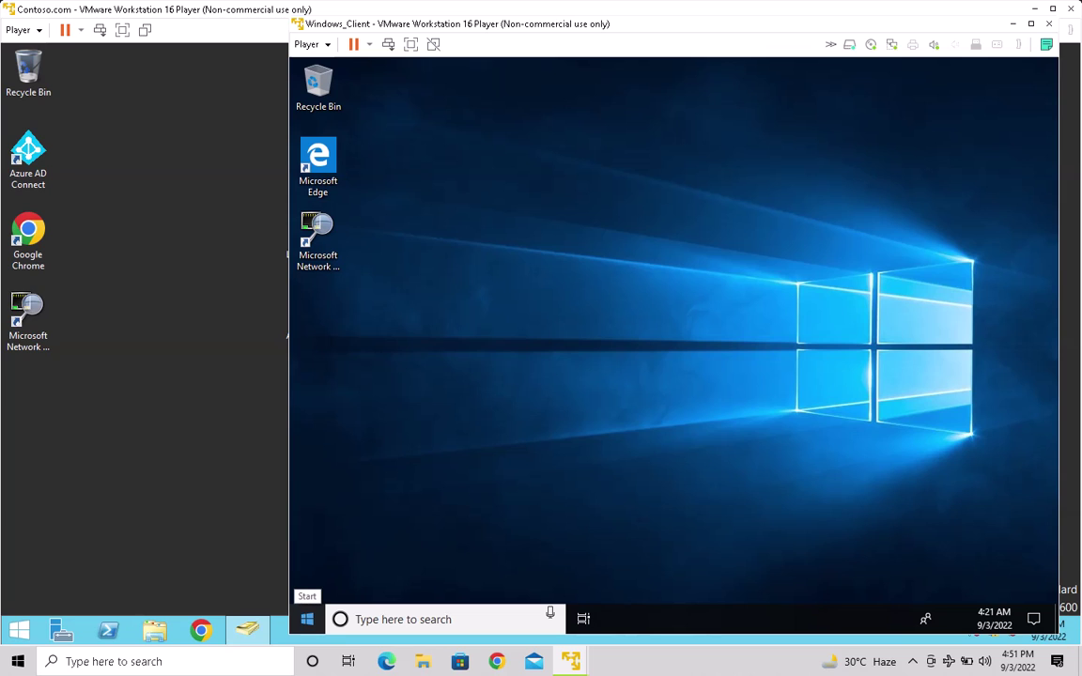
{"action": "left_click", "coordinate": [307, 619]}
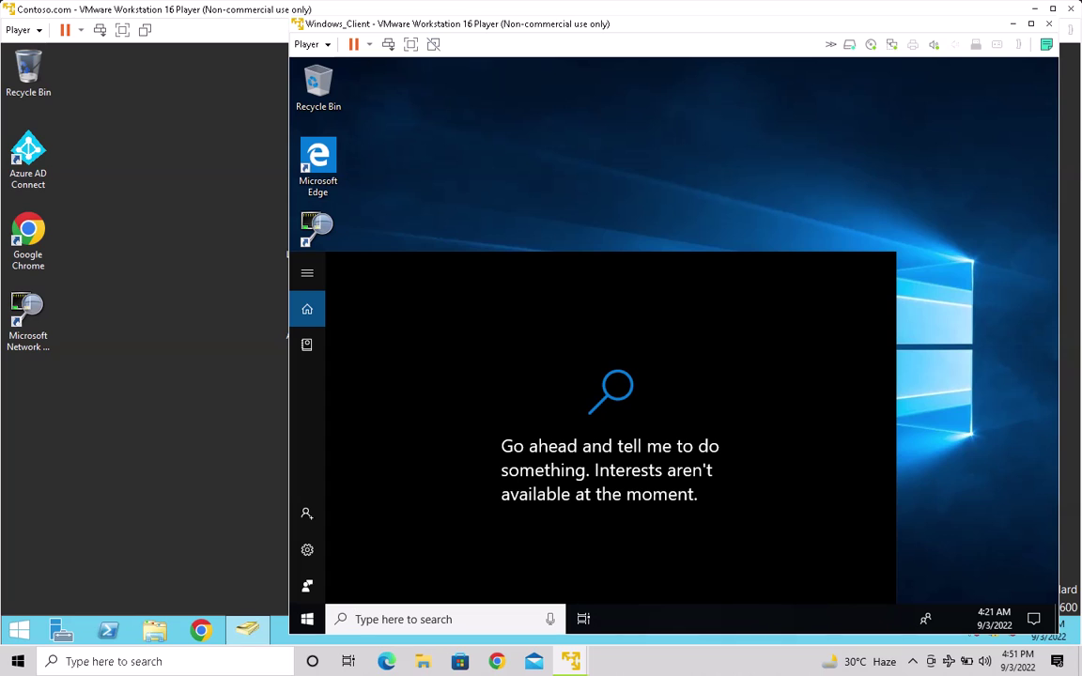
{"action": "type", "text": "this"}
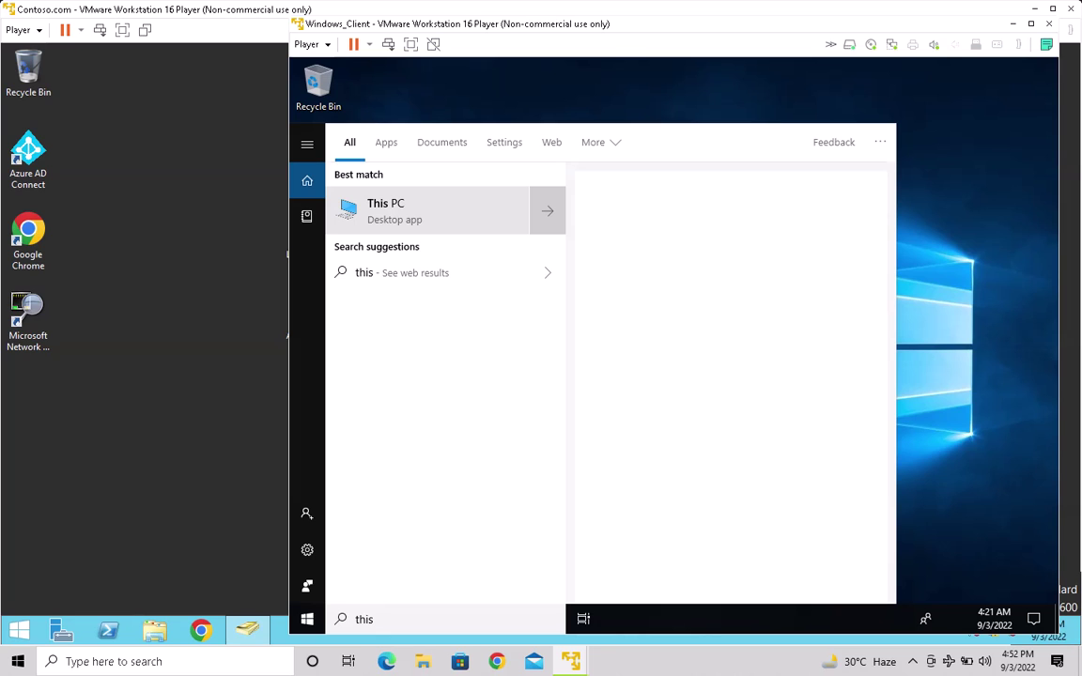
{"action": "key", "text": "Return"}
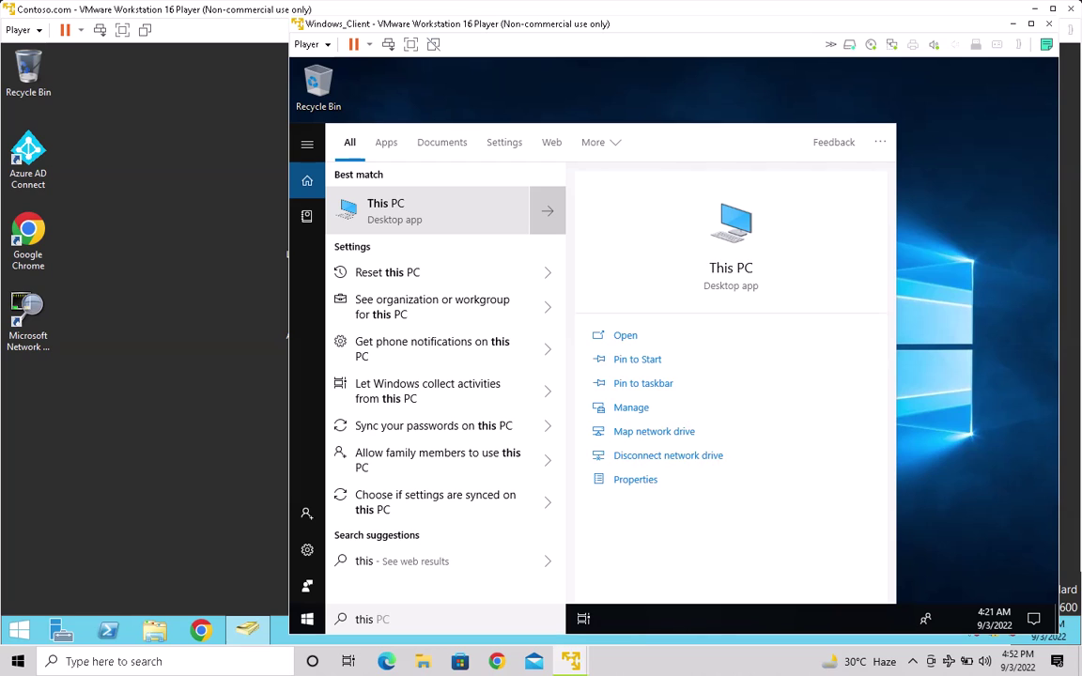
{"action": "right_click", "coordinate": [380, 204]}
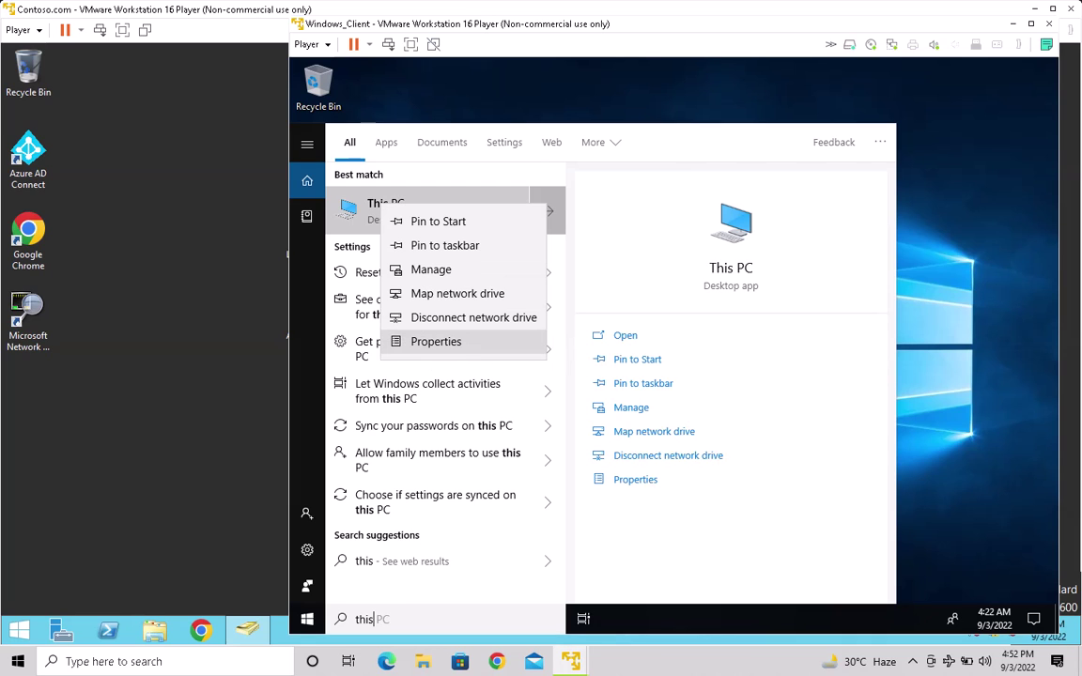
{"action": "left_click", "coordinate": [436, 341]}
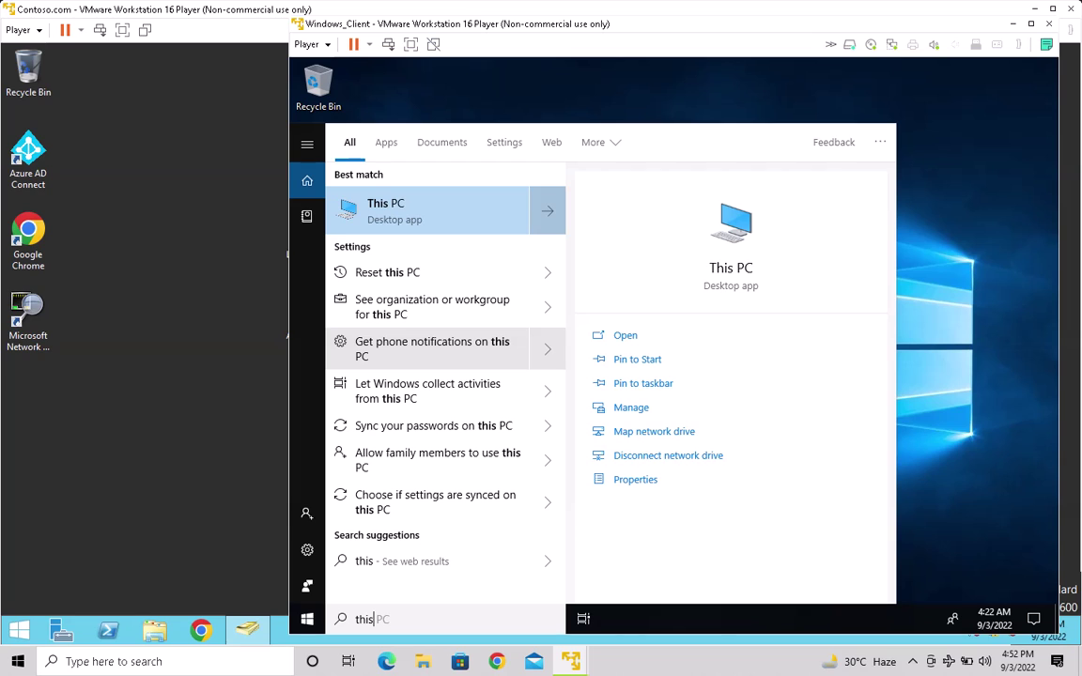
- Dismiss the search results and close the Microsoft Edge window on Windows_Client
{"action": "key", "text": "Escape"}
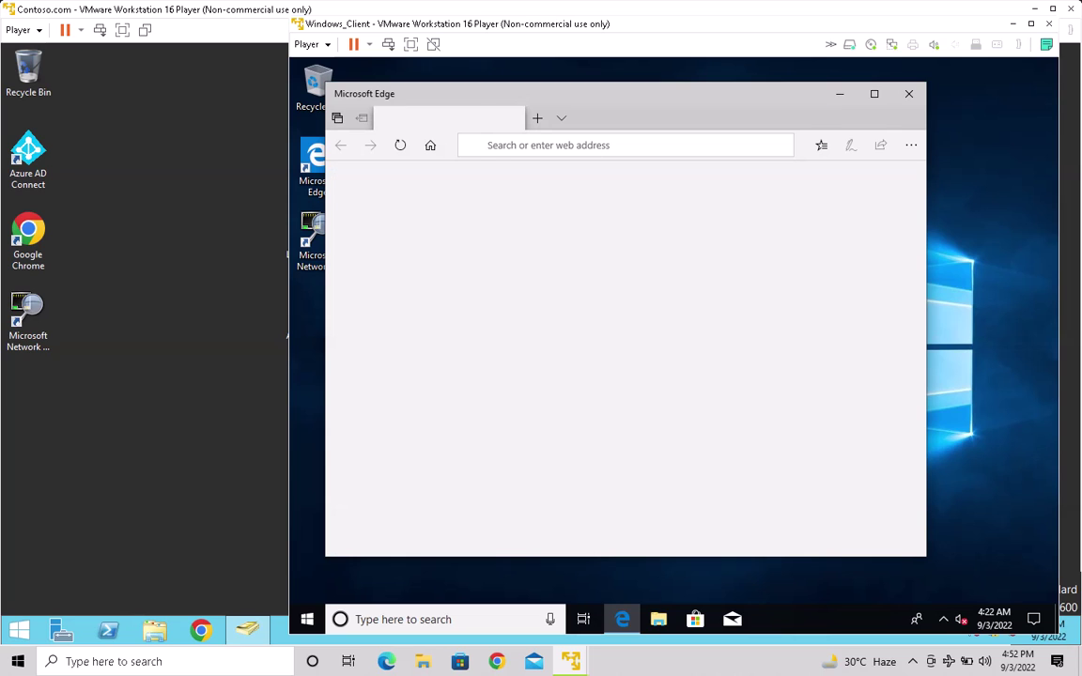
{"action": "right_click", "coordinate": [622, 620]}
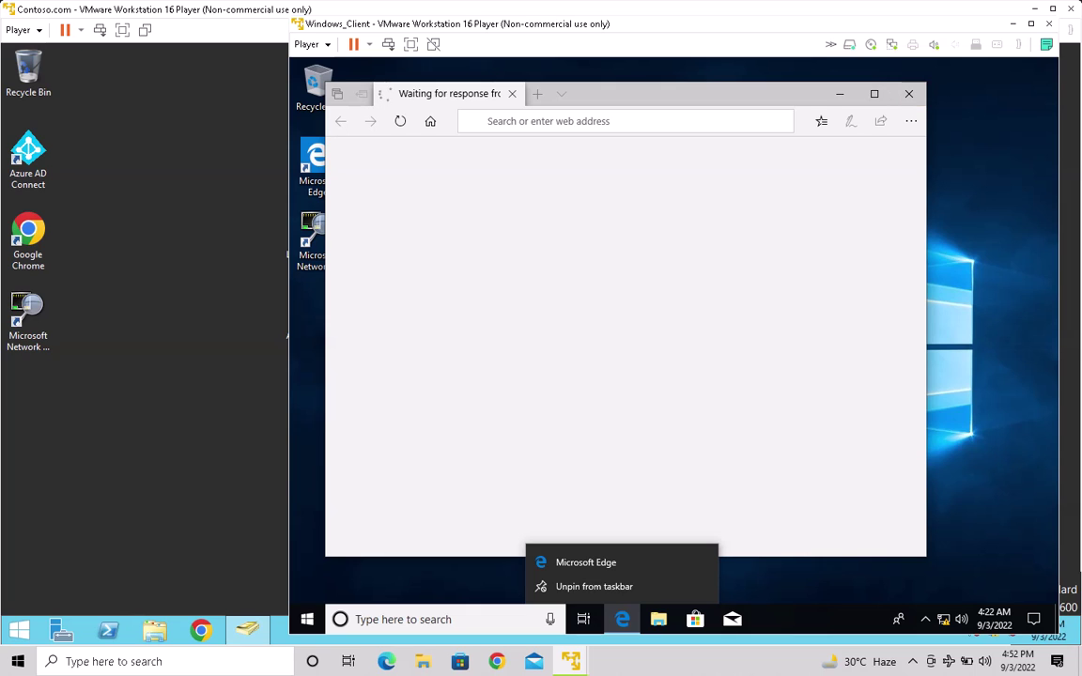
{"action": "left_click", "coordinate": [909, 94]}
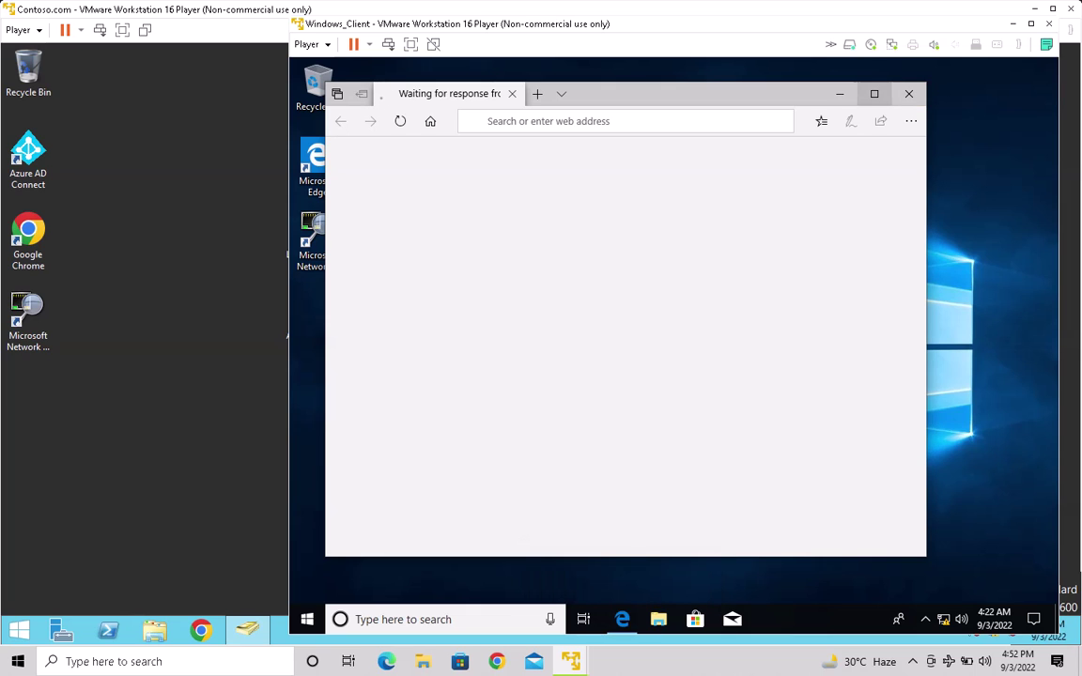
{"action": "left_click", "coordinate": [875, 94]}
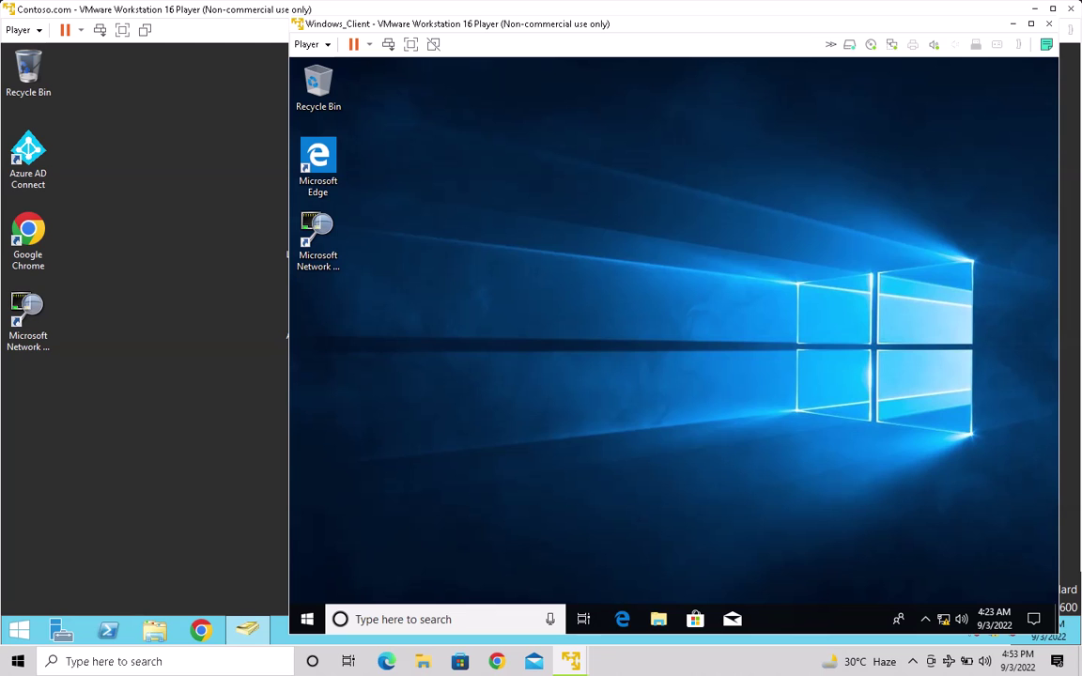
- Open the computer name and domain change settings from System Properties, and set the computer's domain membership to contoso.com
{"action": "key", "text": "super+r"}
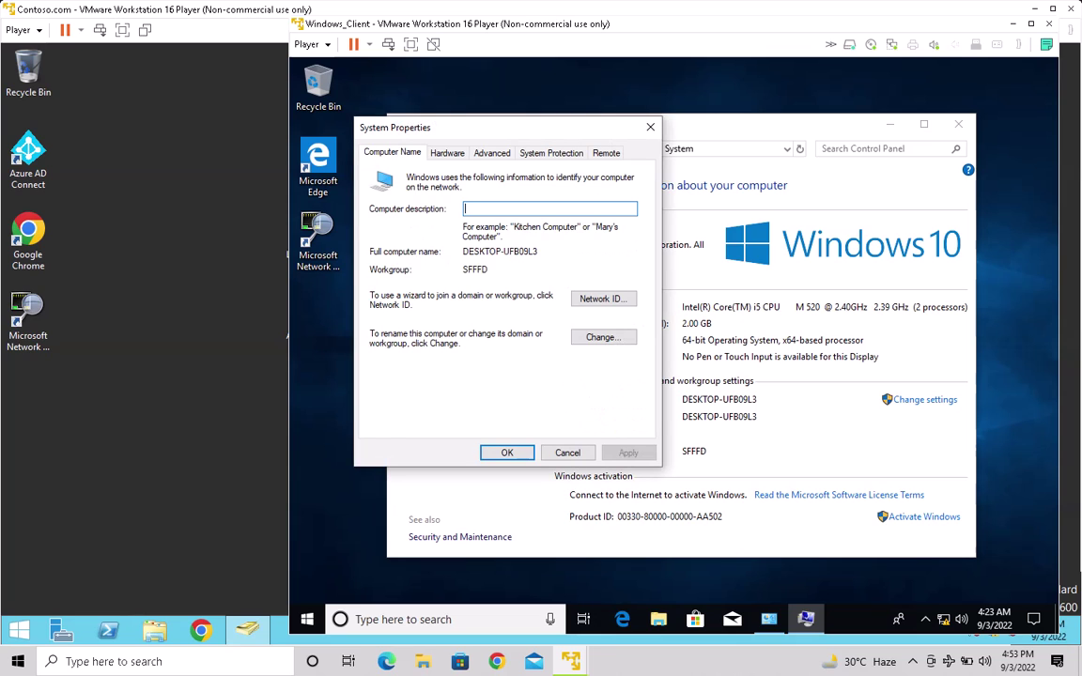
{"action": "left_click_drag", "start_coordinate": [511, 128], "coordinate": [601, 122]}
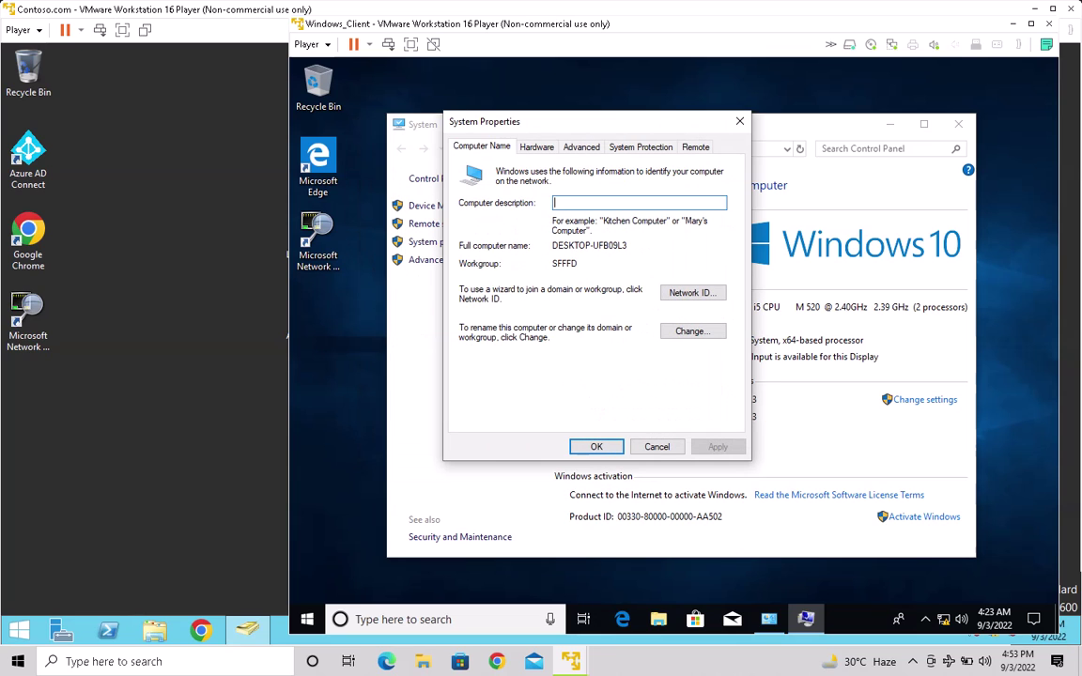
{"action": "left_click", "coordinate": [692, 331]}
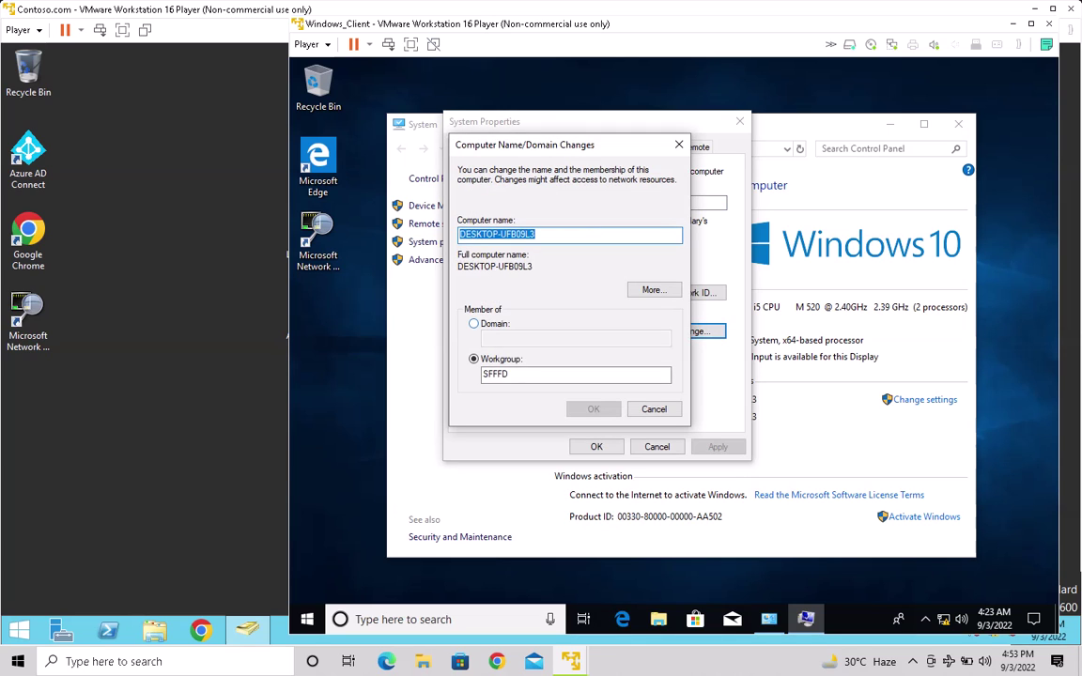
{"action": "left_click_drag", "start_coordinate": [511, 375], "coordinate": [480, 375]}
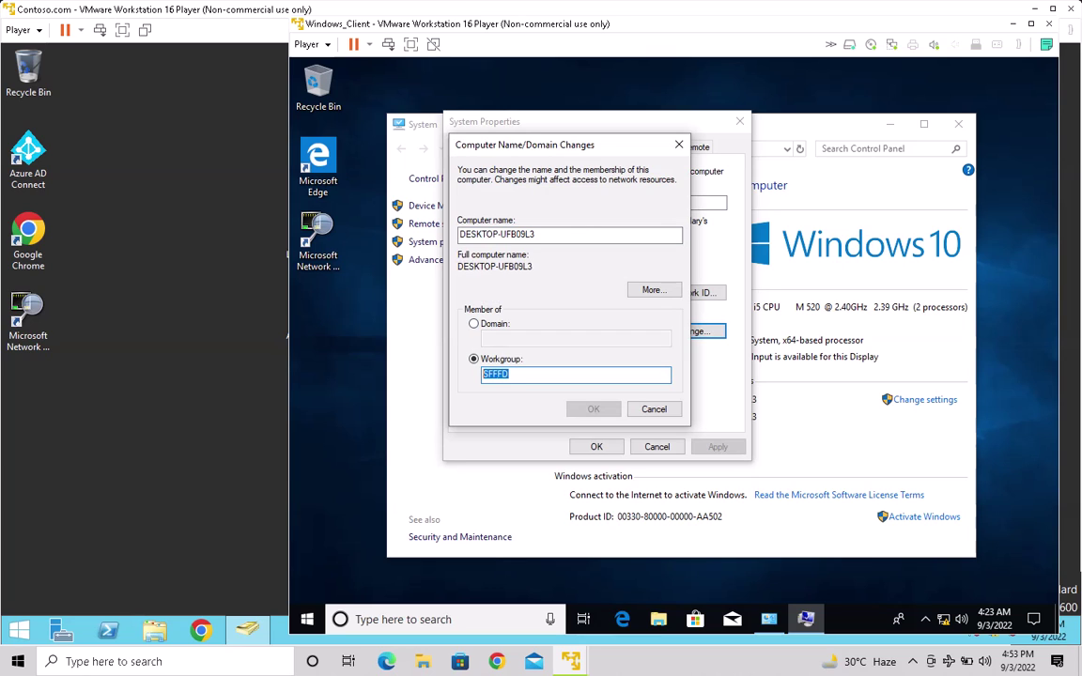
{"action": "left_click", "coordinate": [474, 324]}
{"action": "left_click", "coordinate": [512, 339]}
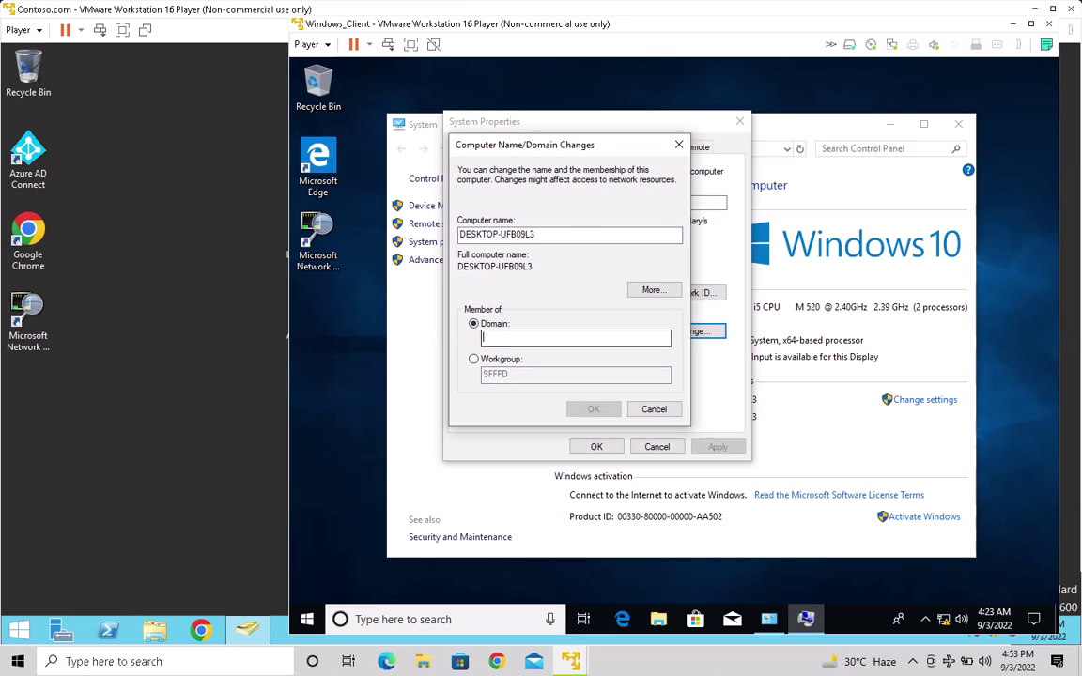
{"action": "left_click_drag", "start_coordinate": [536, 235], "coordinate": [458, 235]}
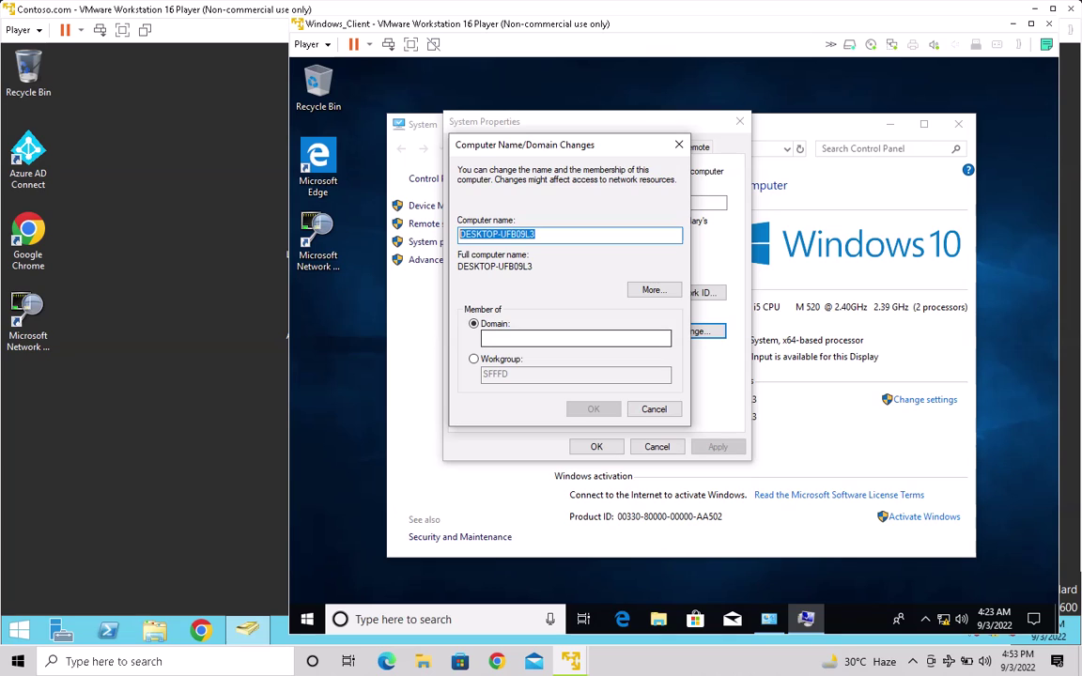
{"action": "left_click", "coordinate": [512, 340]}
{"action": "type", "text": "contoso.com"}
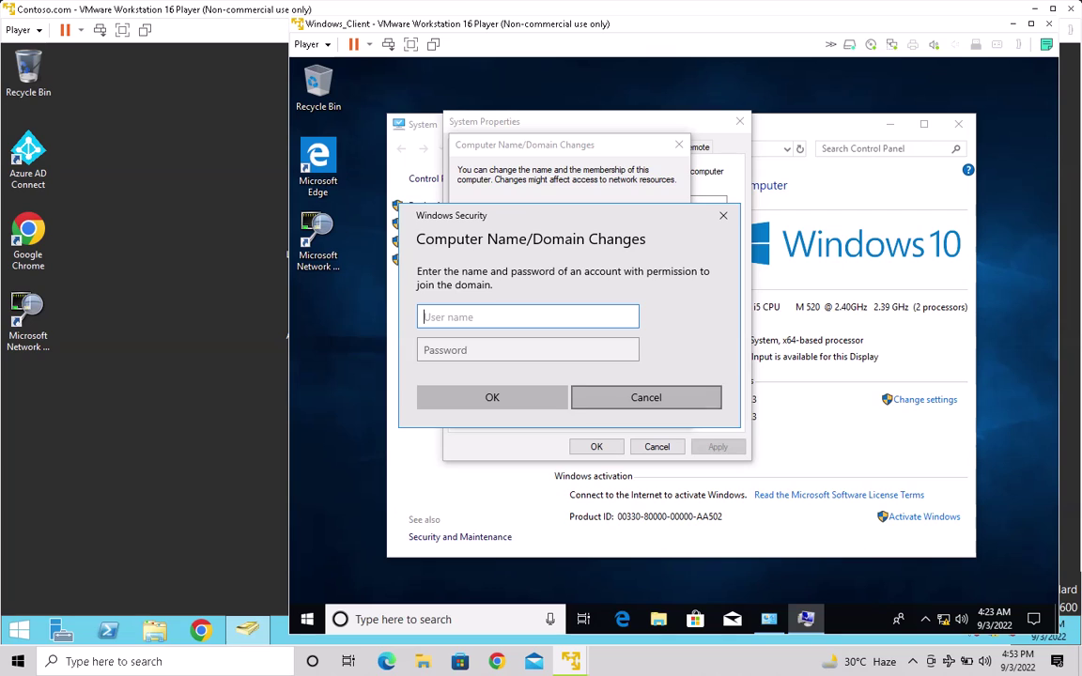
- Authorize the domain join with the user name administrator and the account password
{"action": "type", "text": "adm"}
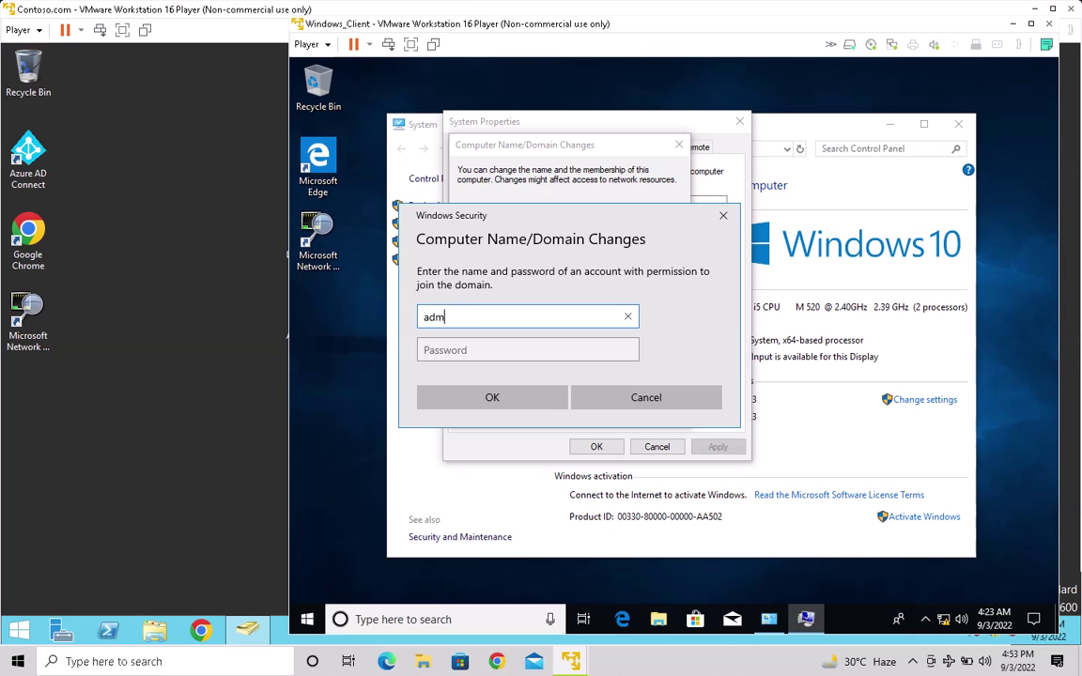
{"action": "type", "text": "inistrator"}
{"action": "key", "text": "Tab"}
{"action": "type", "text": "•••••••"}
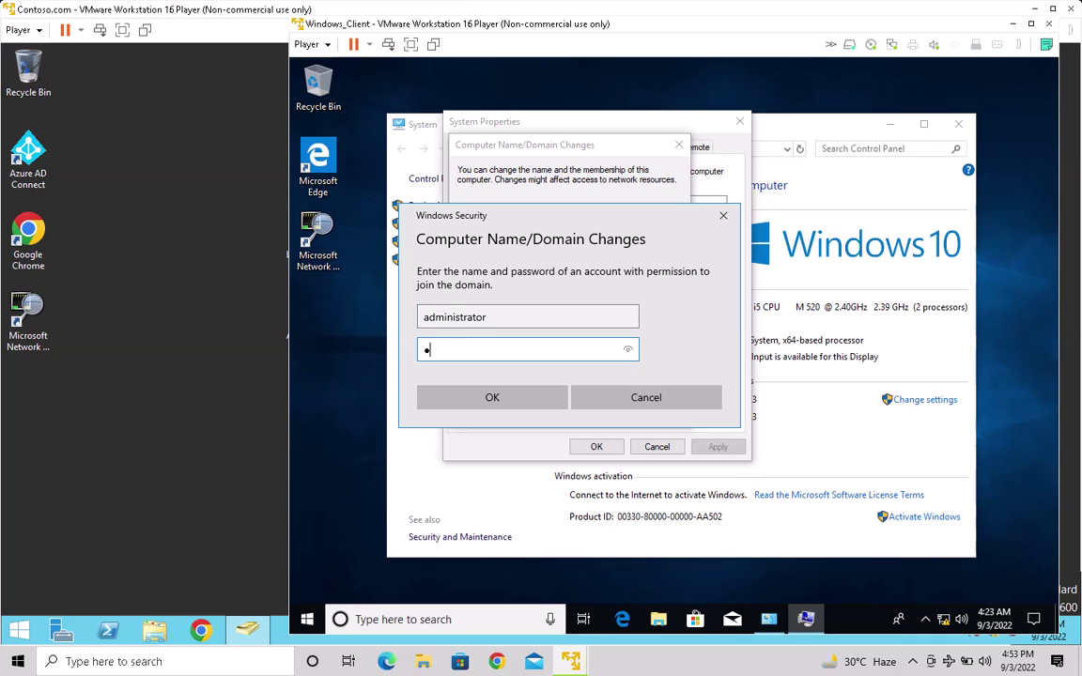
{"action": "type", "text": "••••"}
{"action": "key", "text": "Return"}
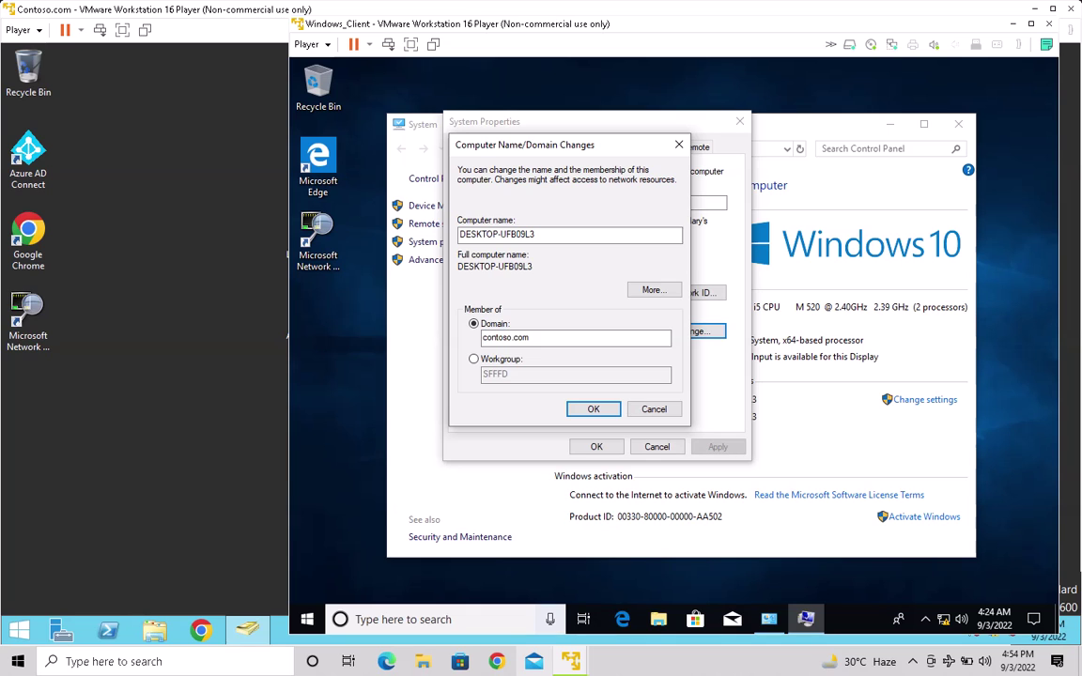
- Switch to the Contoso.com virtual machine and check the OPS_Machines organizational unit for a new computer account
{"action": "mouse_move", "coordinate": [570, 662]}
{"action": "left_click", "coordinate": [503, 597]}
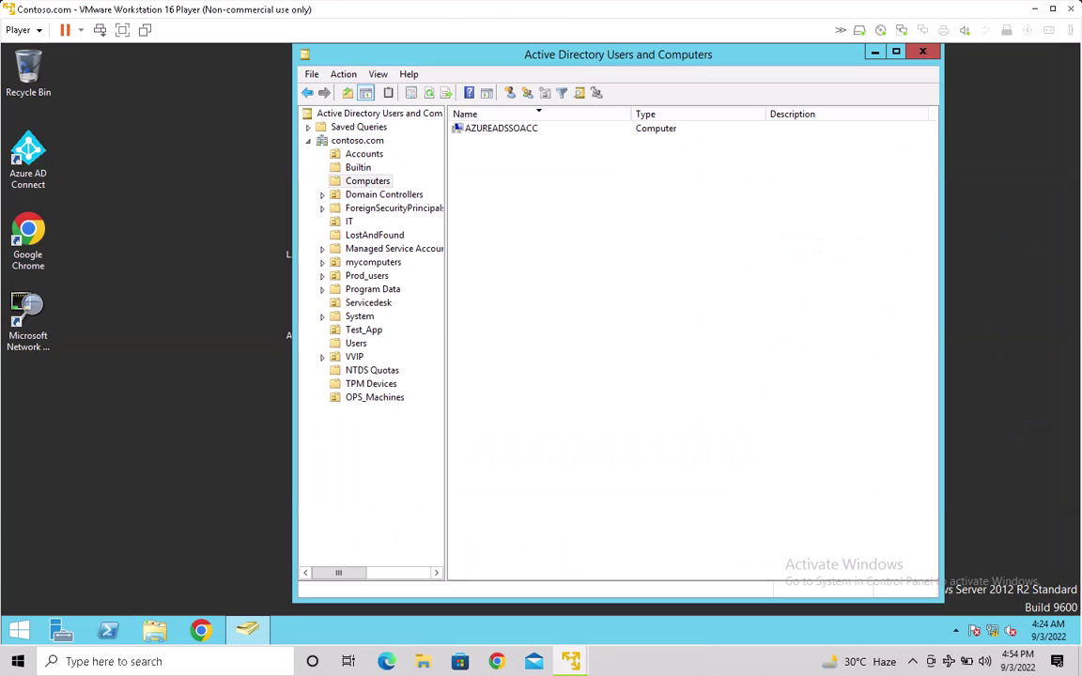
{"action": "left_click", "coordinate": [375, 397]}
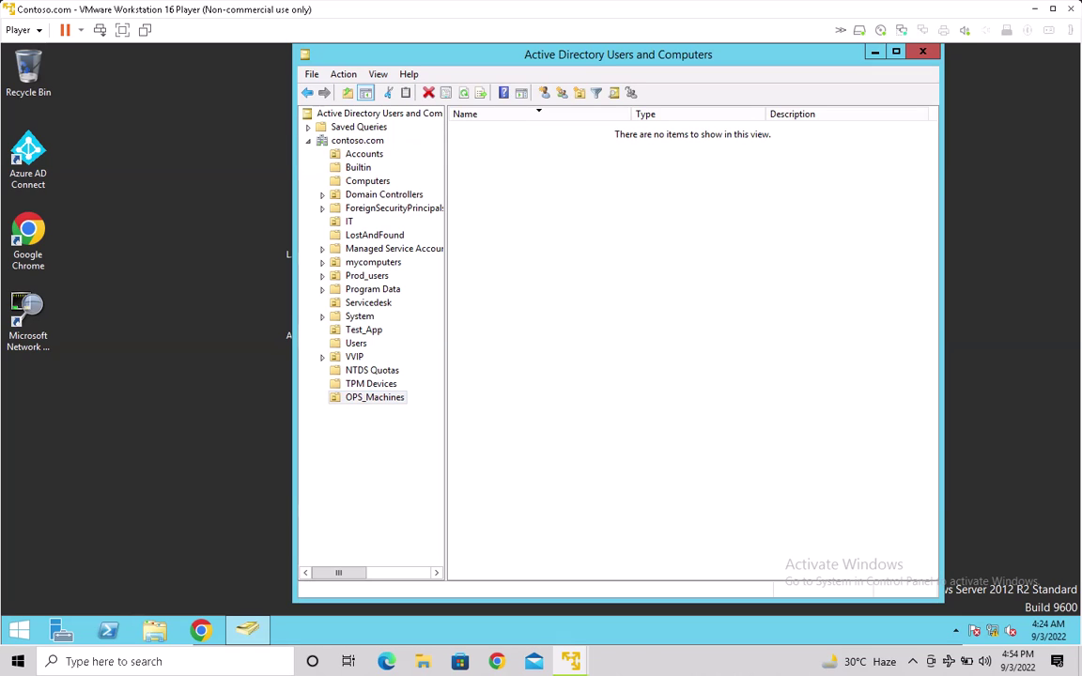
{"action": "right_click", "coordinate": [533, 198]}
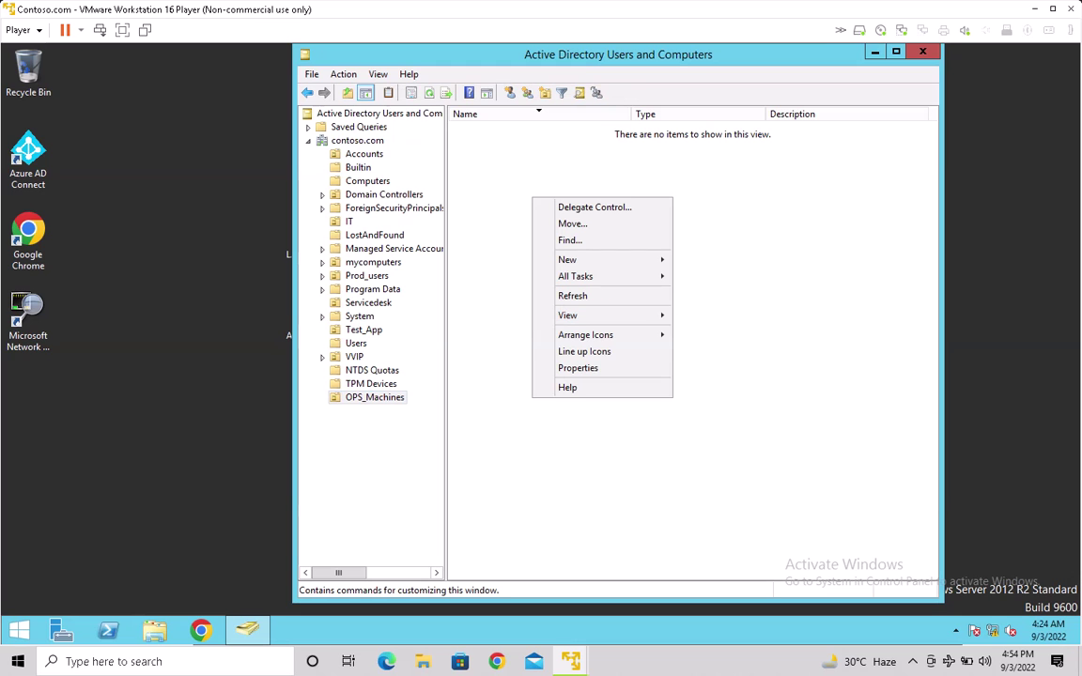
- Return to the Windows_Client virtual machine, acknowledge the domain welcome and restart notices, and close System Properties
{"action": "mouse_move", "coordinate": [571, 661]}
{"action": "left_click", "coordinate": [653, 573]}
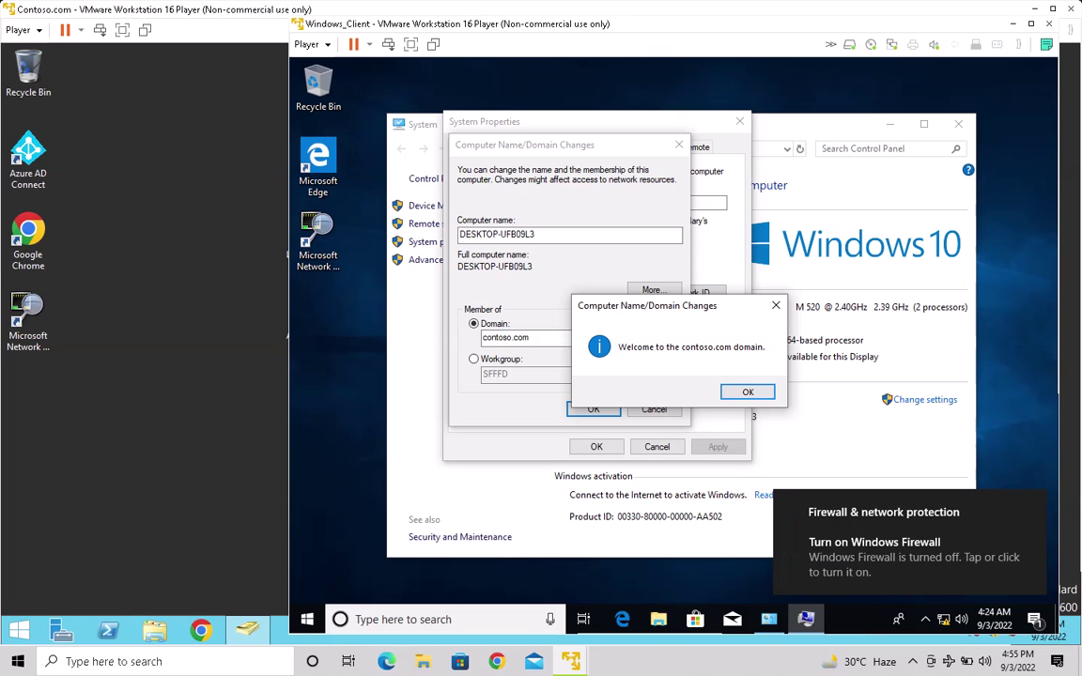
{"action": "key", "text": "Return"}
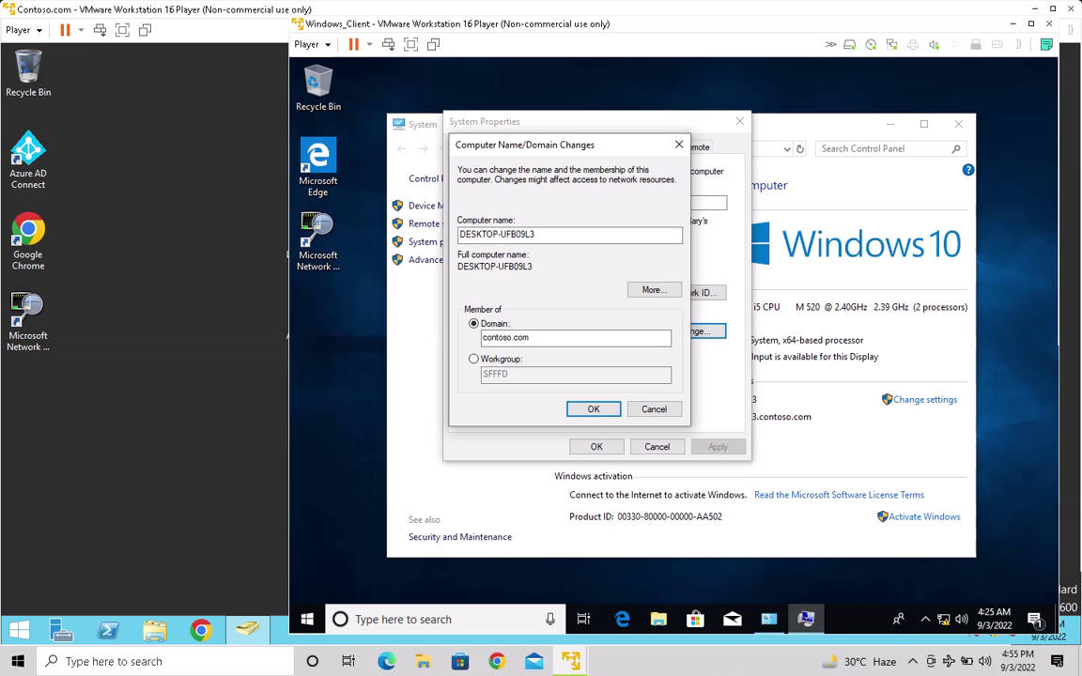
{"action": "key", "text": "Return"}
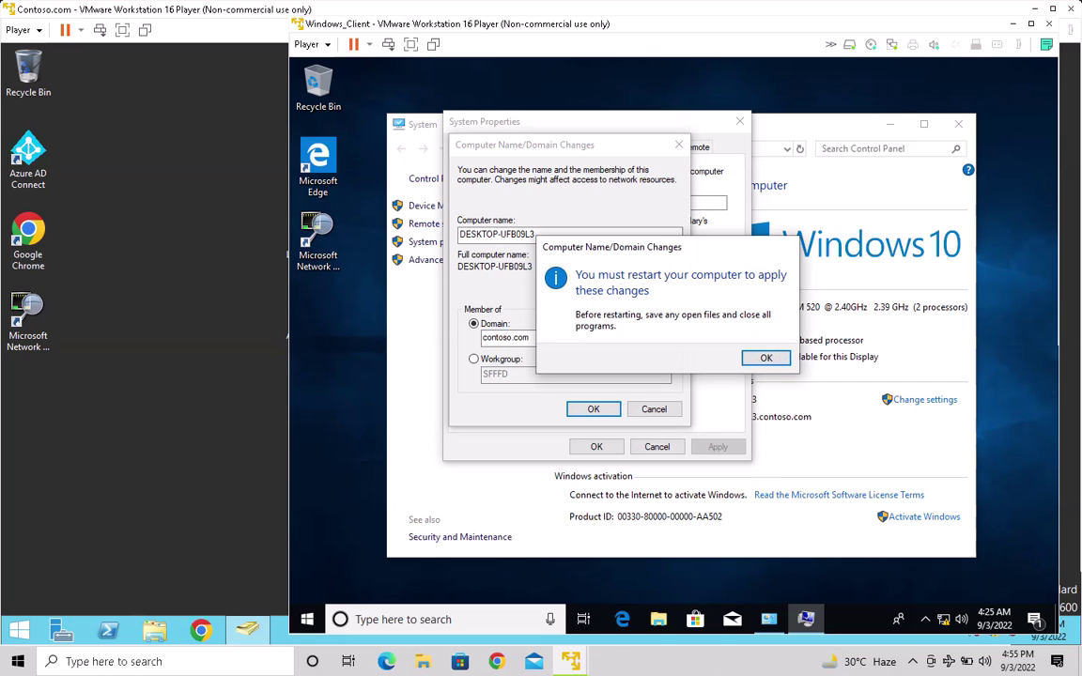
{"action": "key", "text": "Return"}
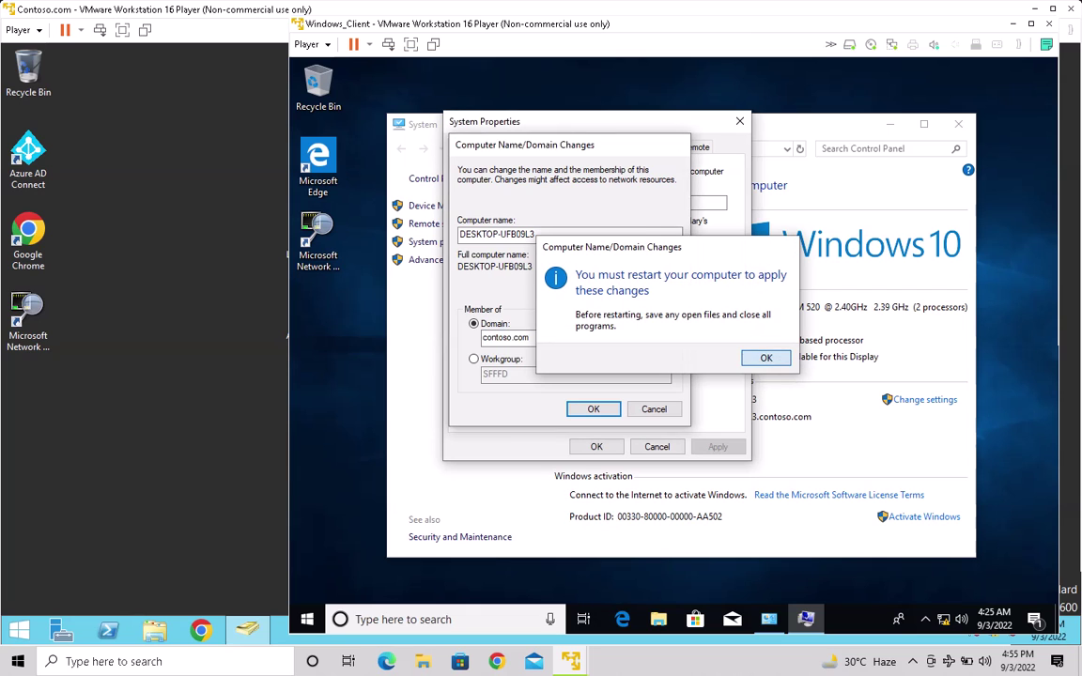
{"action": "left_click", "coordinate": [596, 447]}
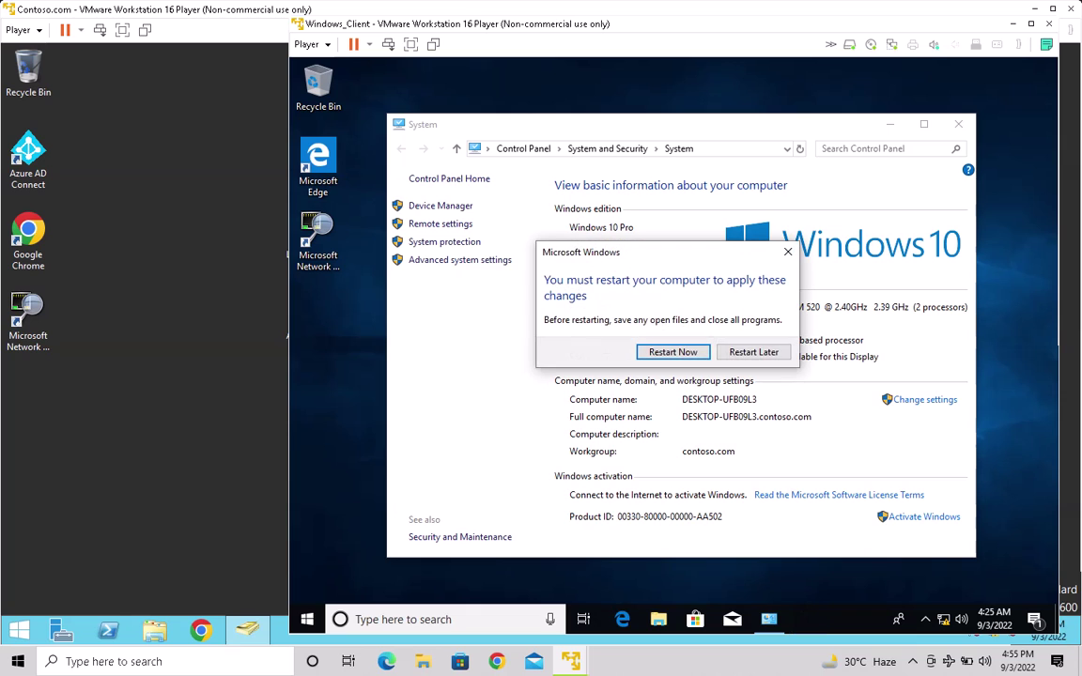
- Close the restart prompt on Windows_Client, and refresh the OPS_Machines organizational unit on the Contoso.com virtual machine
{"action": "key", "text": "Return"}
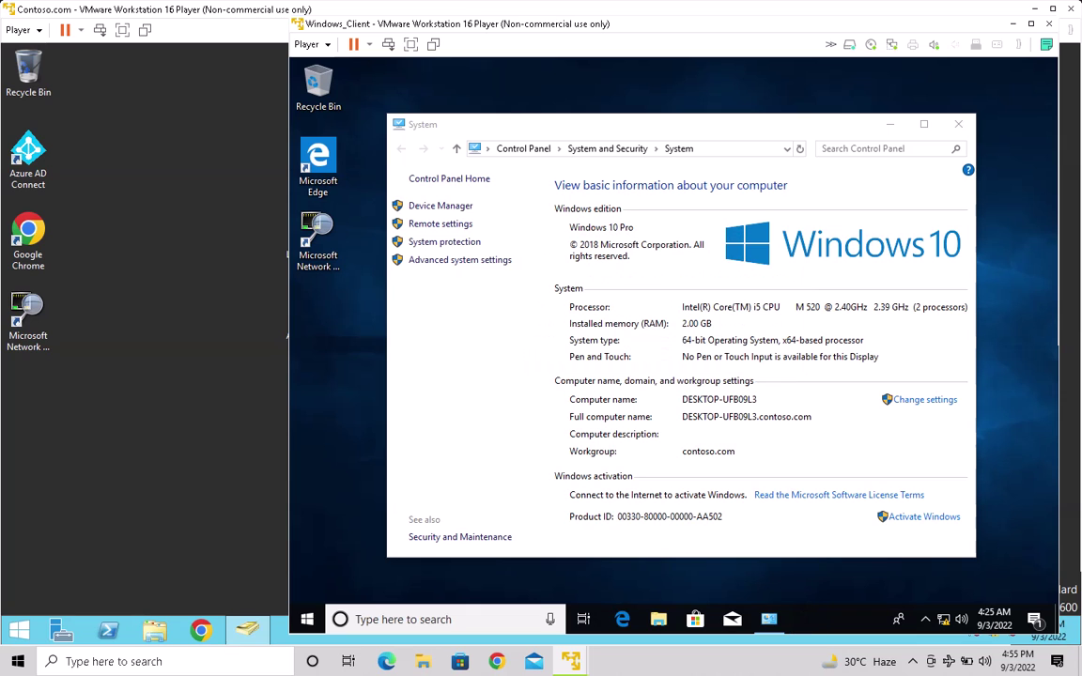
{"action": "left_click", "coordinate": [570, 661]}
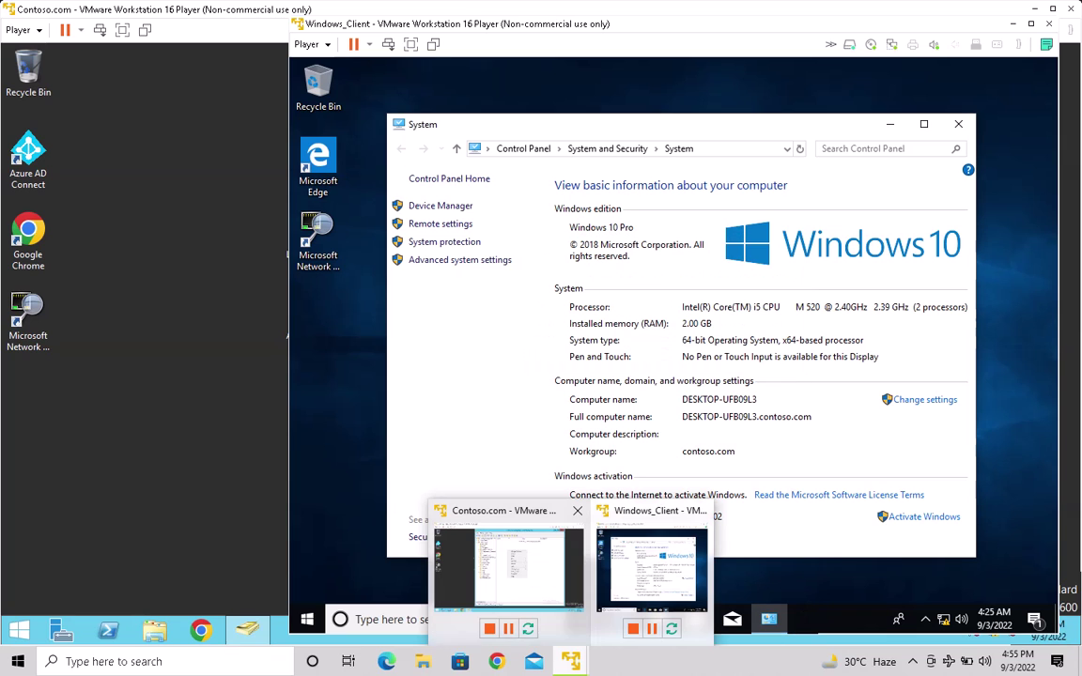
{"action": "left_click", "coordinate": [512, 567]}
{"action": "key", "text": "Escape"}
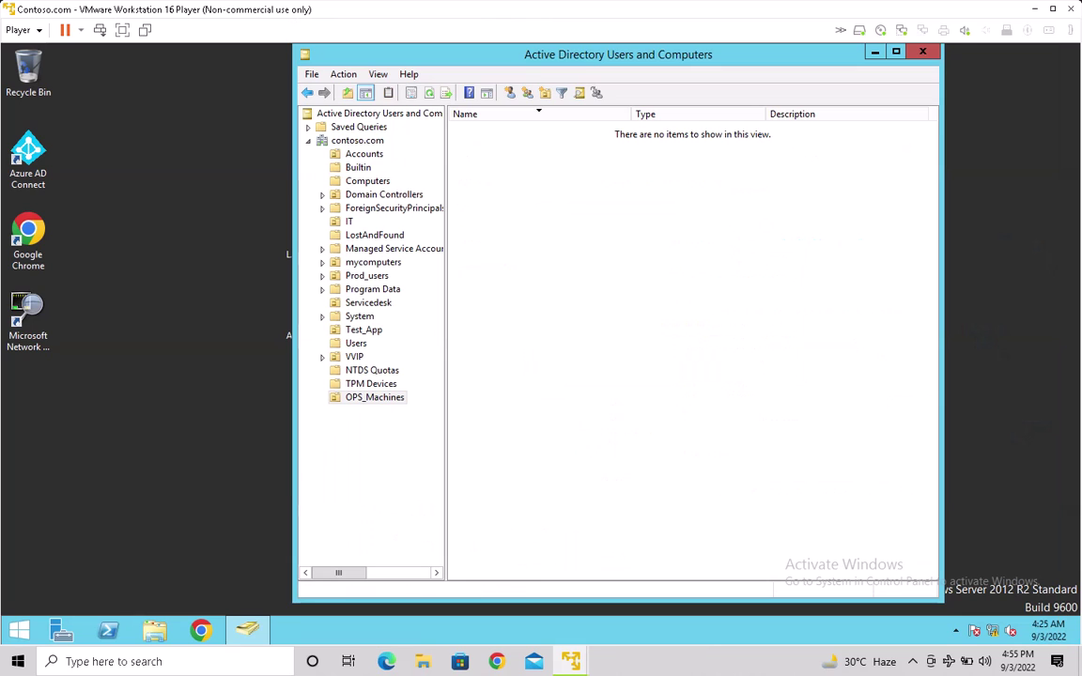
{"action": "right_click", "coordinate": [532, 288]}
{"action": "left_click", "coordinate": [572, 386]}
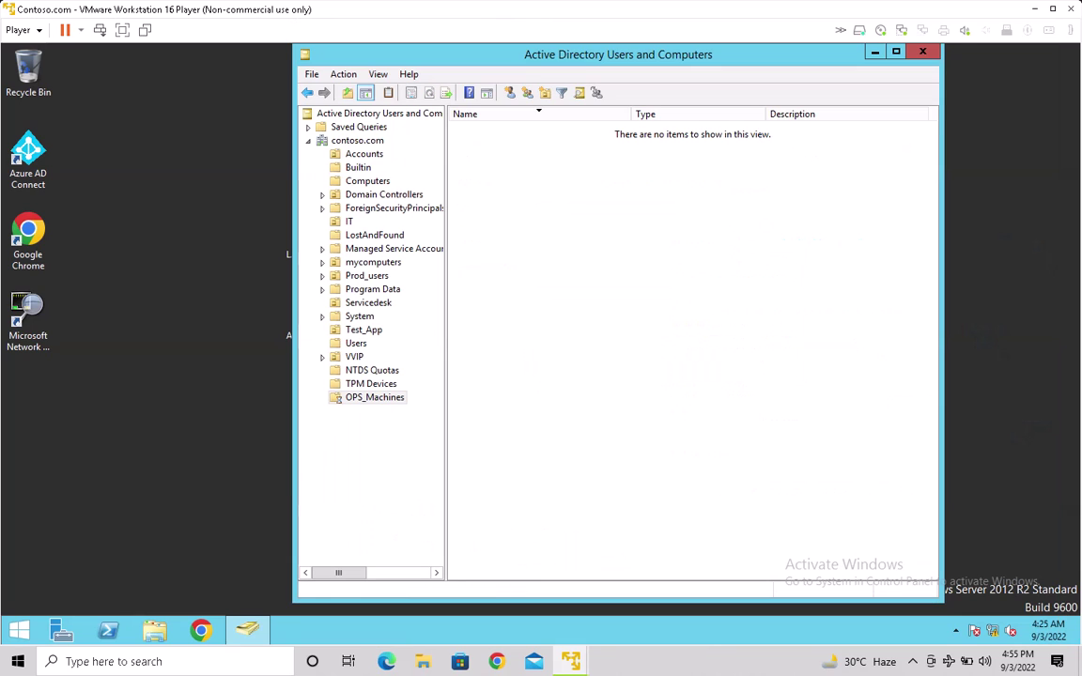
{"action": "right_click", "coordinate": [545, 278]}
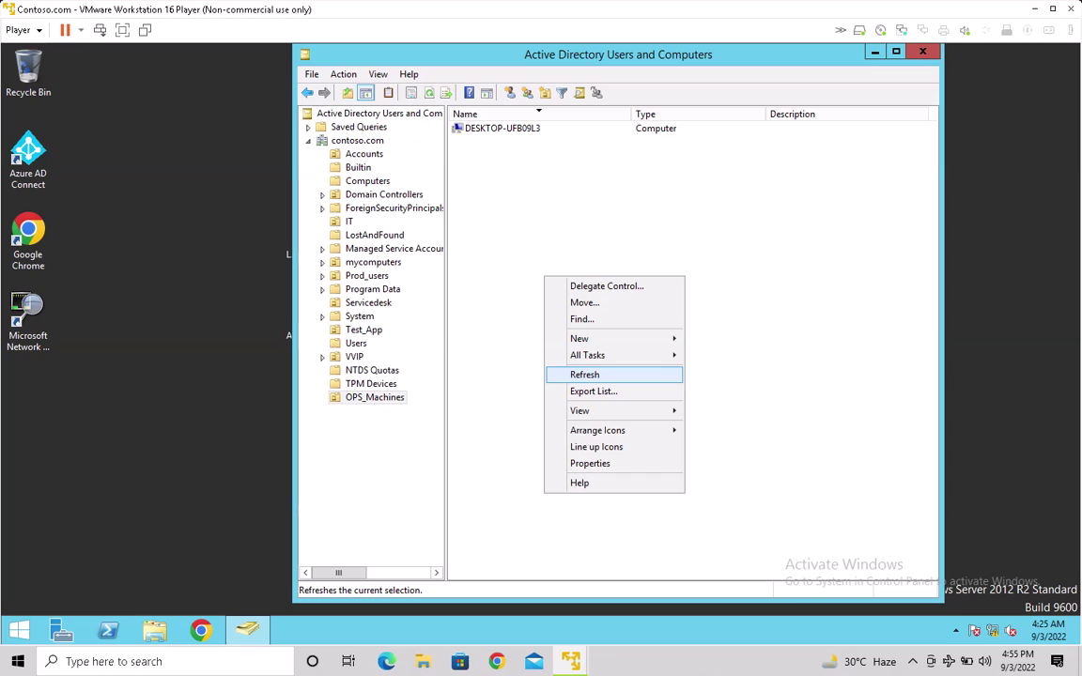
{"action": "left_click", "coordinate": [584, 375]}
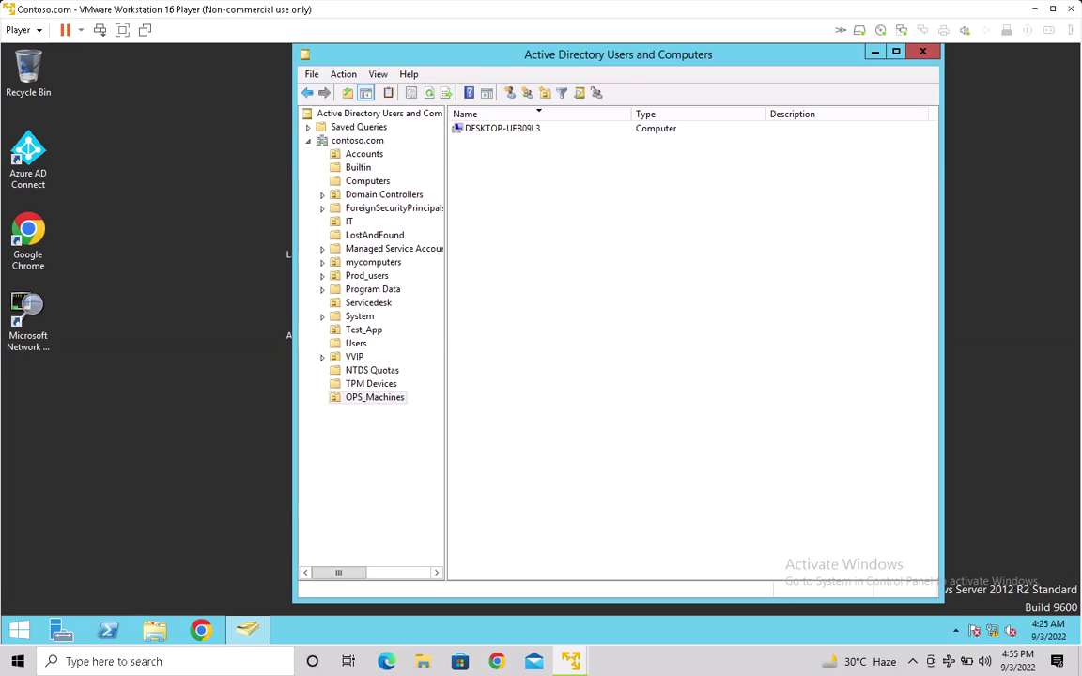
- Compare the computer accounts in OPS_Machines with those in the default Computers container to check where the newly joined machine was placed
{"action": "left_click", "coordinate": [503, 129]}
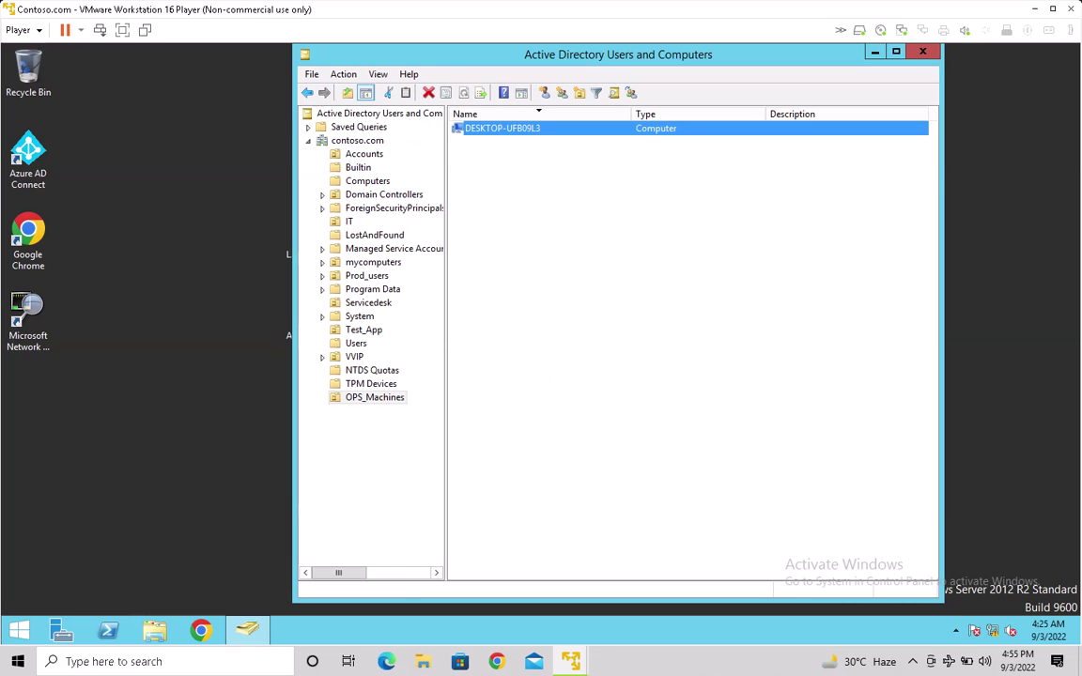
{"action": "left_click", "coordinate": [375, 398]}
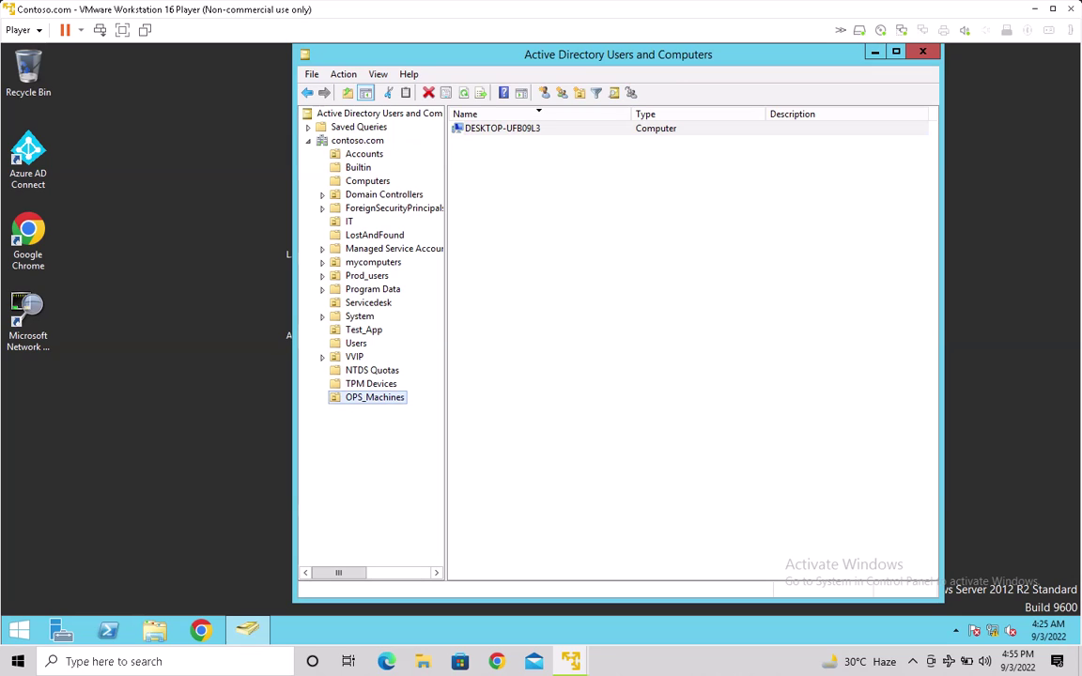
{"action": "left_click", "coordinate": [385, 194]}
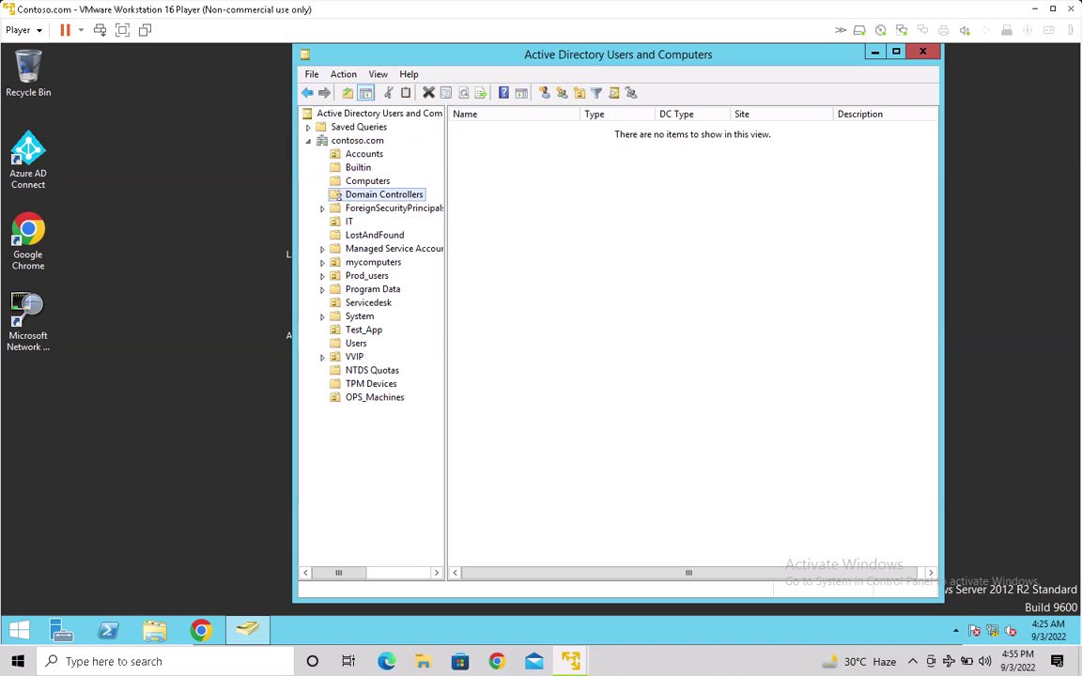
{"action": "left_click", "coordinate": [367, 182]}
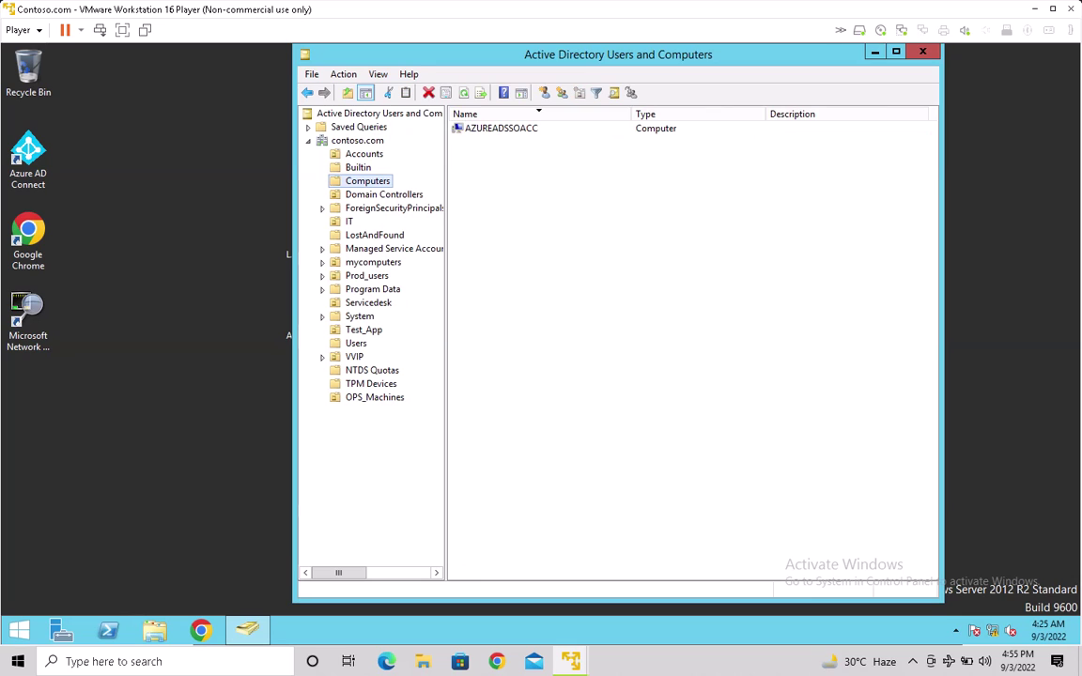
{"action": "left_click", "coordinate": [374, 397]}
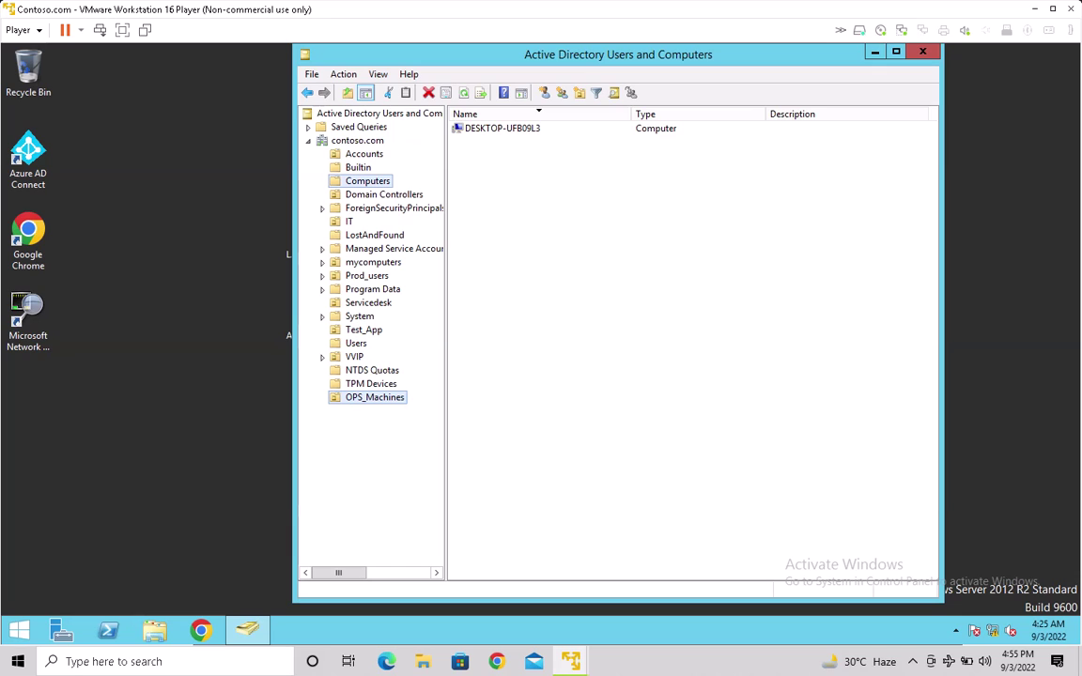
{"action": "left_click", "coordinate": [368, 181]}
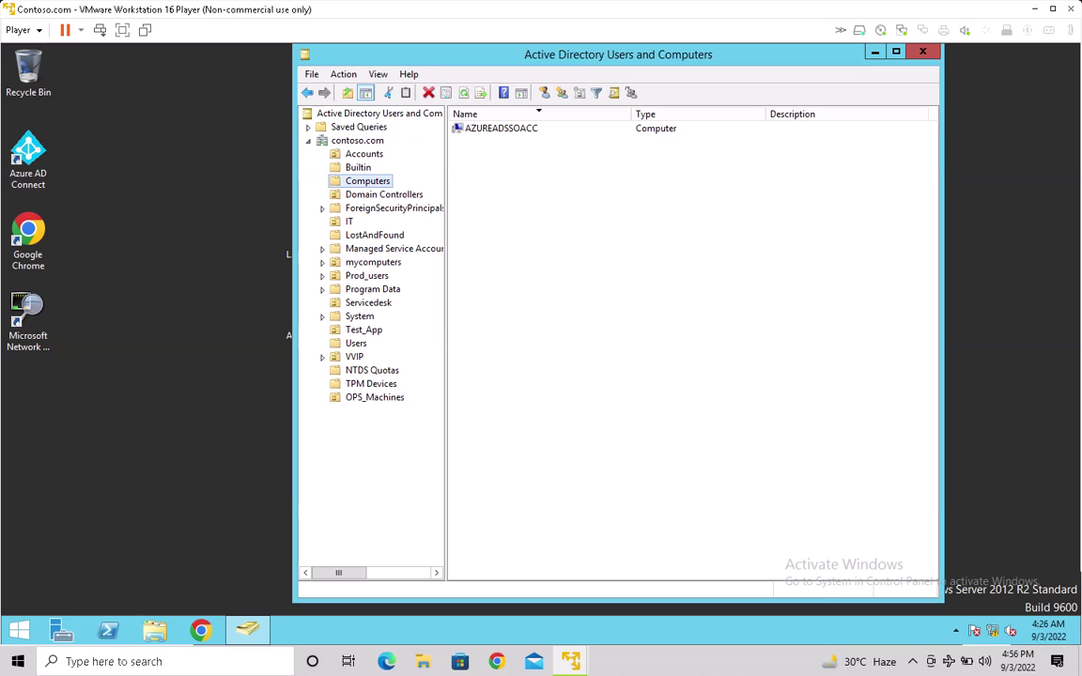
{"action": "left_click", "coordinate": [375, 398]}
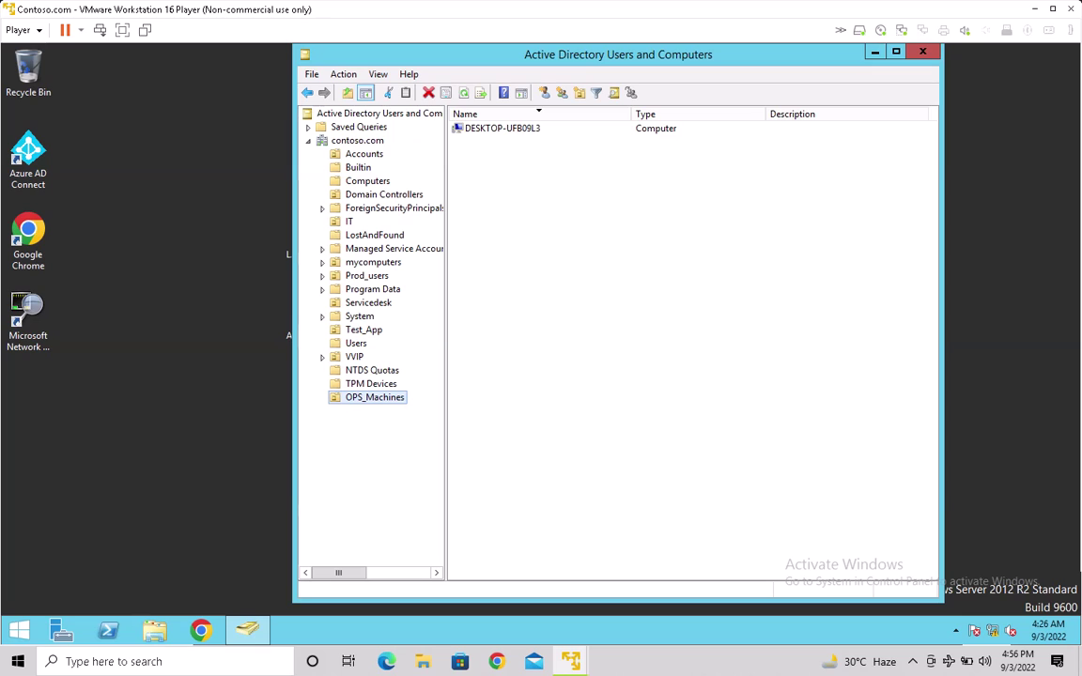
{"action": "left_click", "coordinate": [368, 181]}
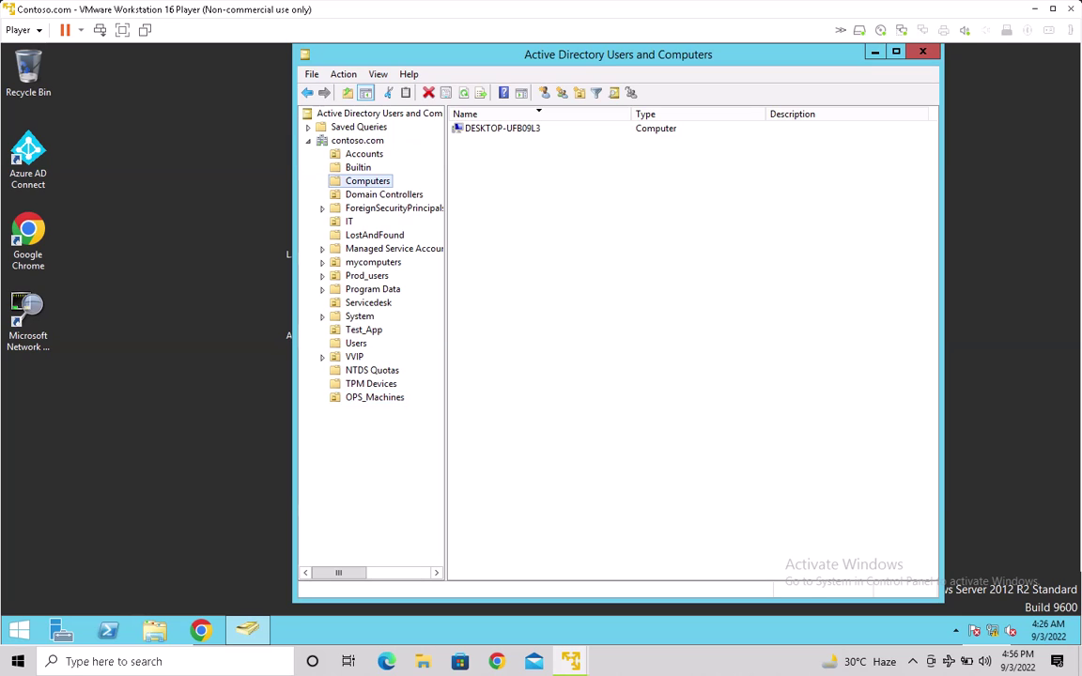